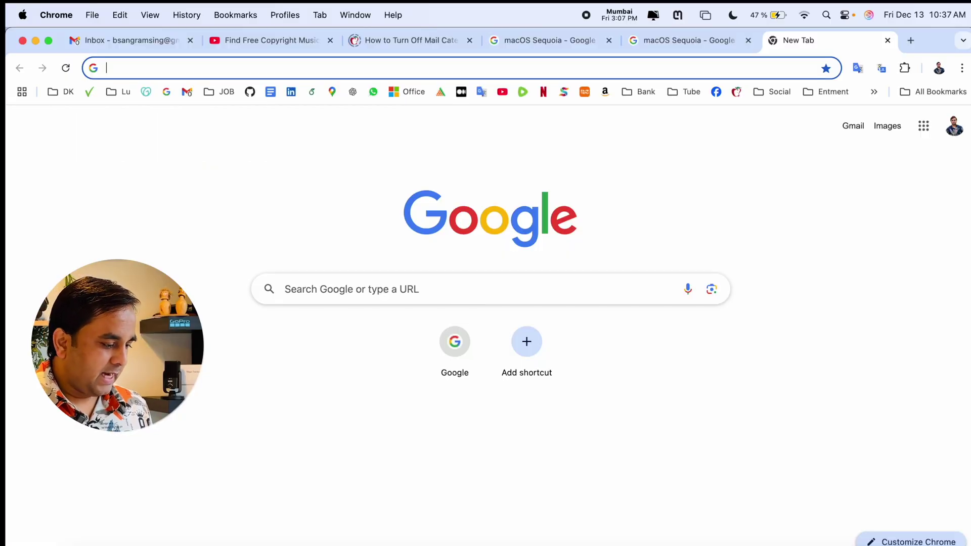
Check System Settings for software updates, then close the settings window
click(686, 544)
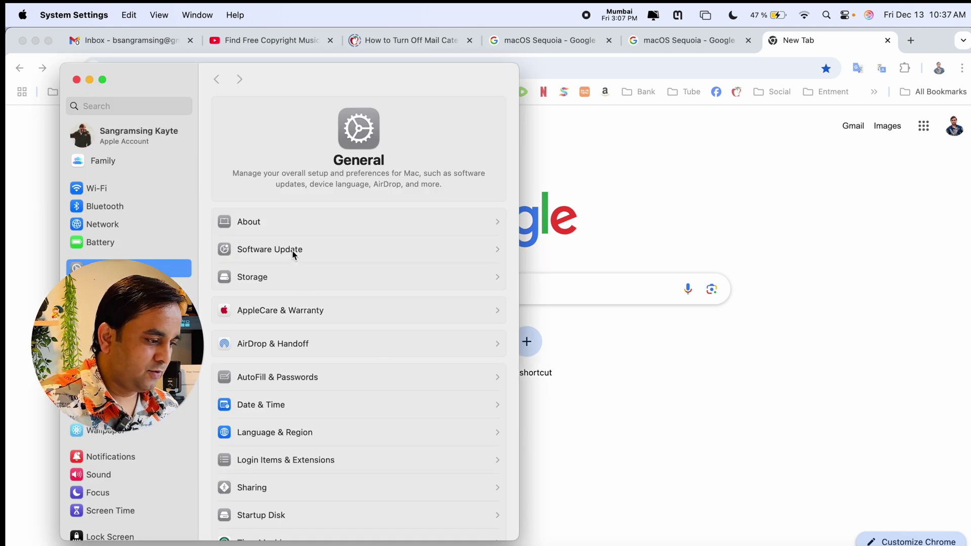
click(293, 252)
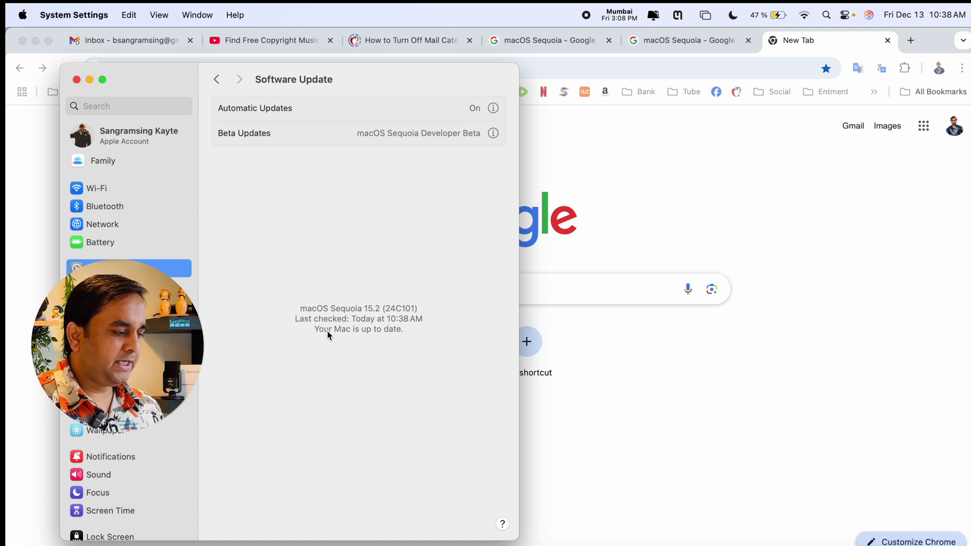
click(76, 80)
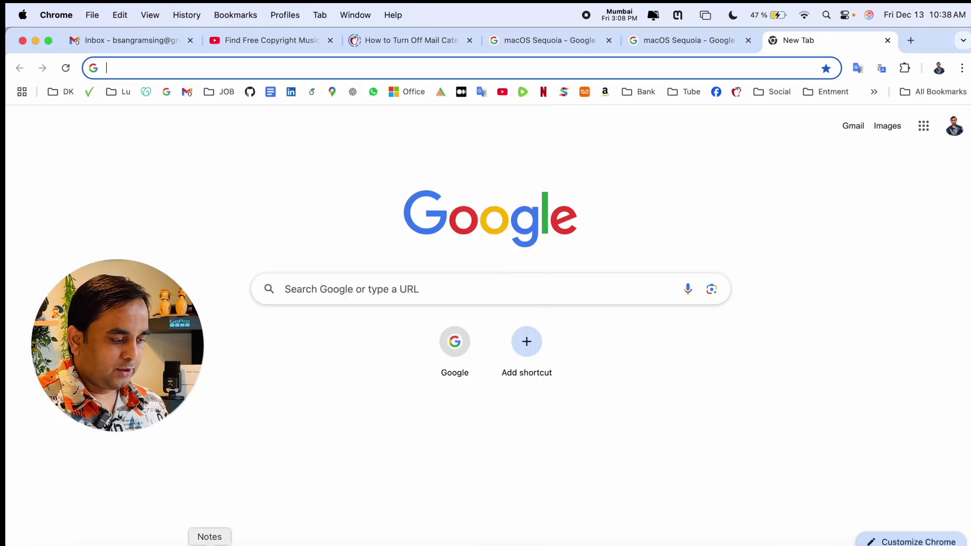
Start a new note reading 'I am research rocks I' and bring up Writing Tools
click(210, 544)
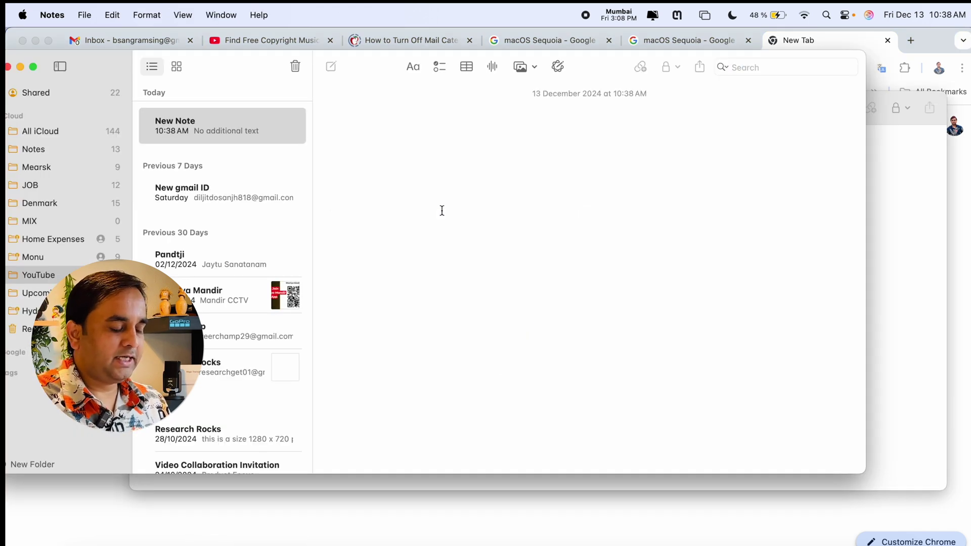
text(I am )
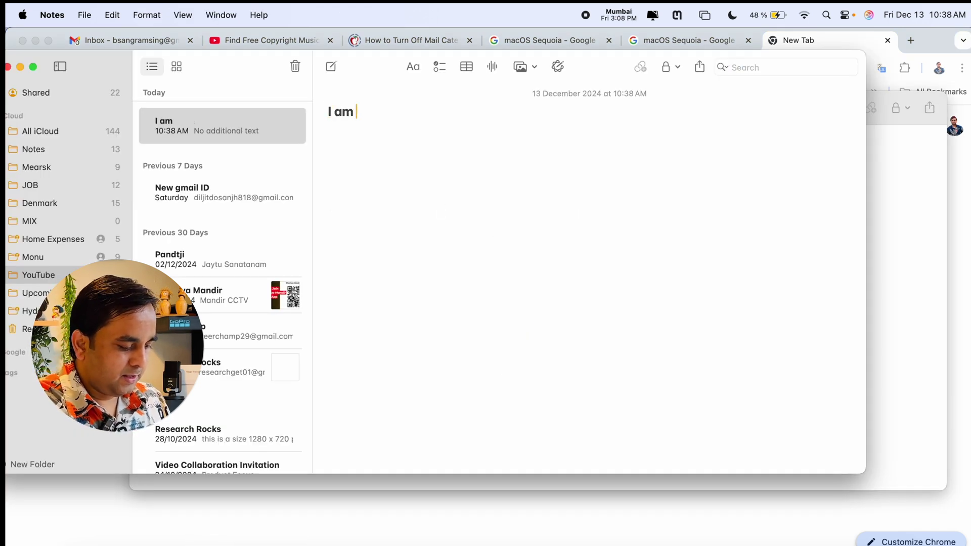
text(research rocks I)
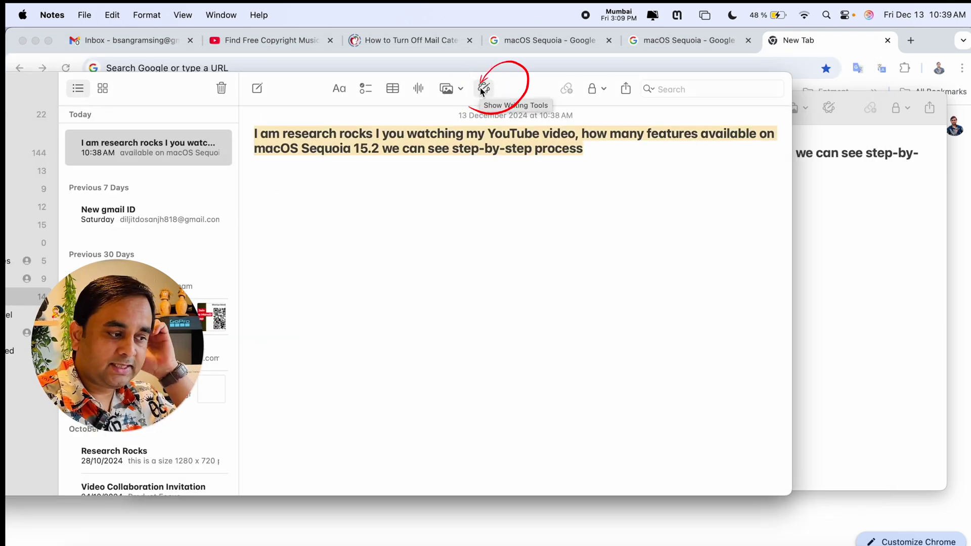
click(483, 89)
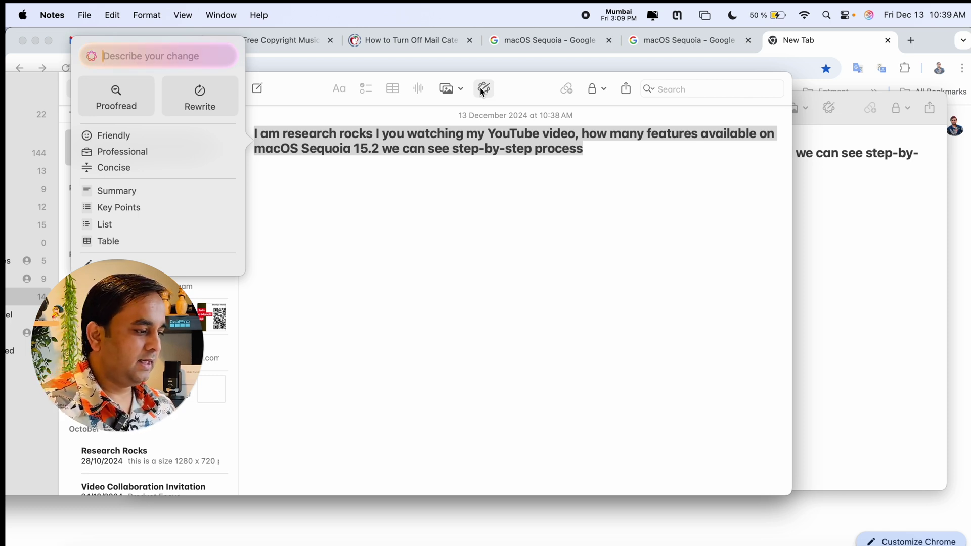
Try a Professional rewrite of the note, revert it, and close the extra note window
click(117, 157)
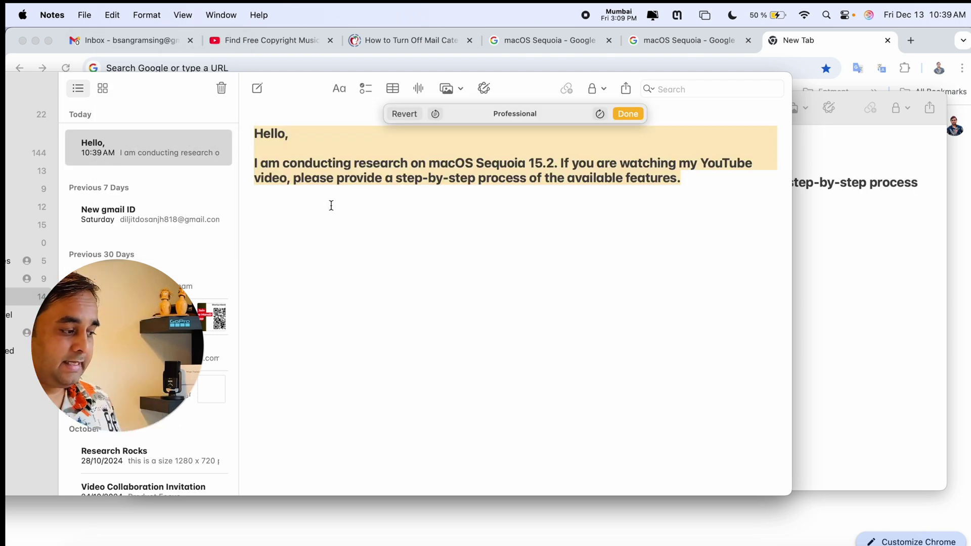
click(632, 113)
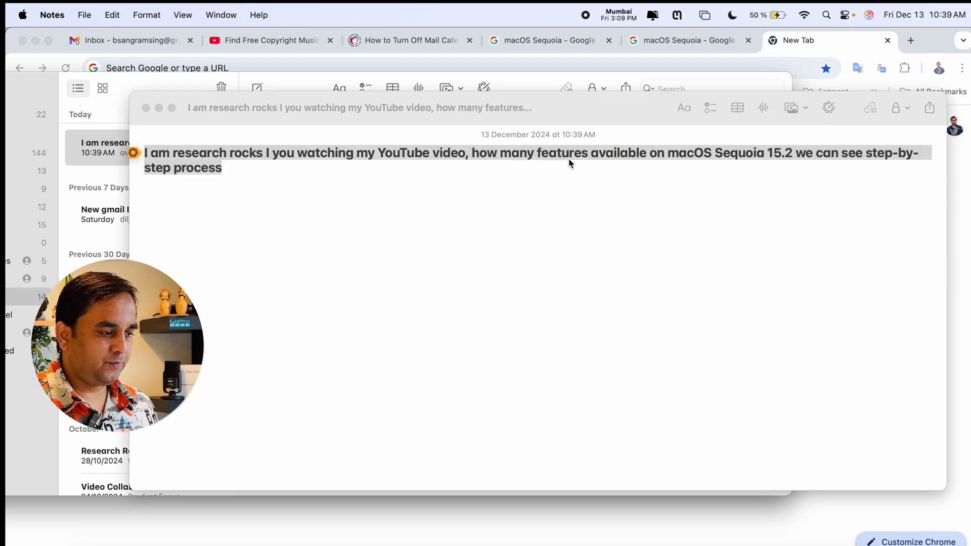
click(145, 108)
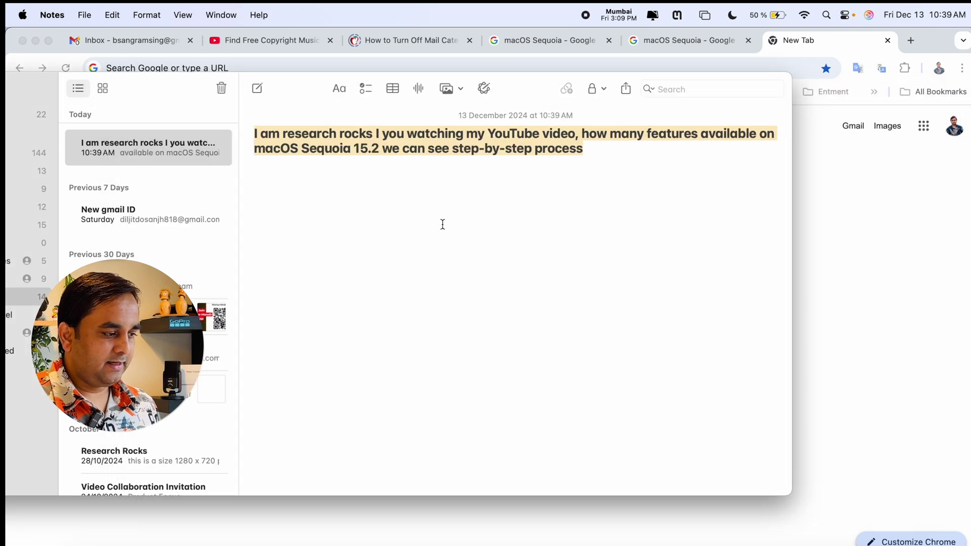
click(442, 224)
Select all the note text and open Compose with ChatGPT in Writing Tools
drag(590, 154, 232, 140)
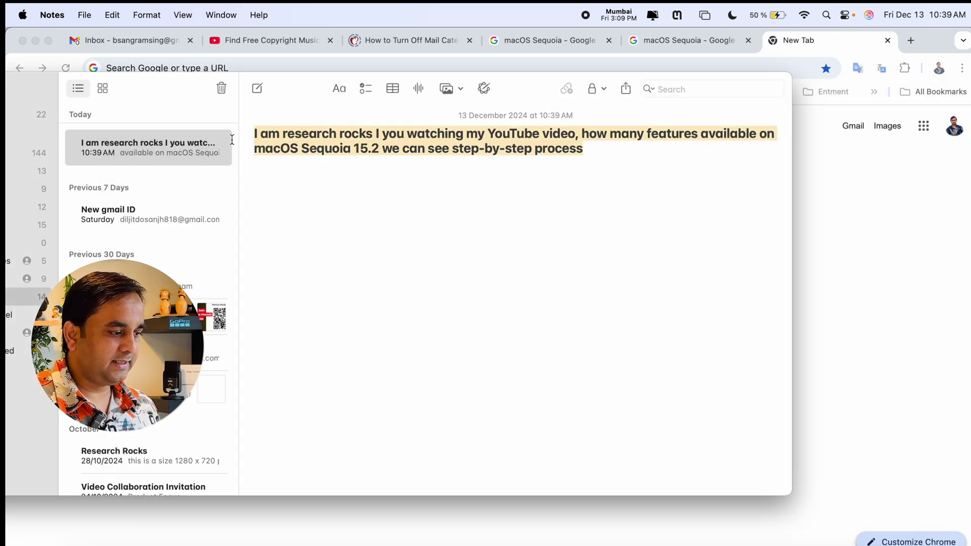
click(489, 93)
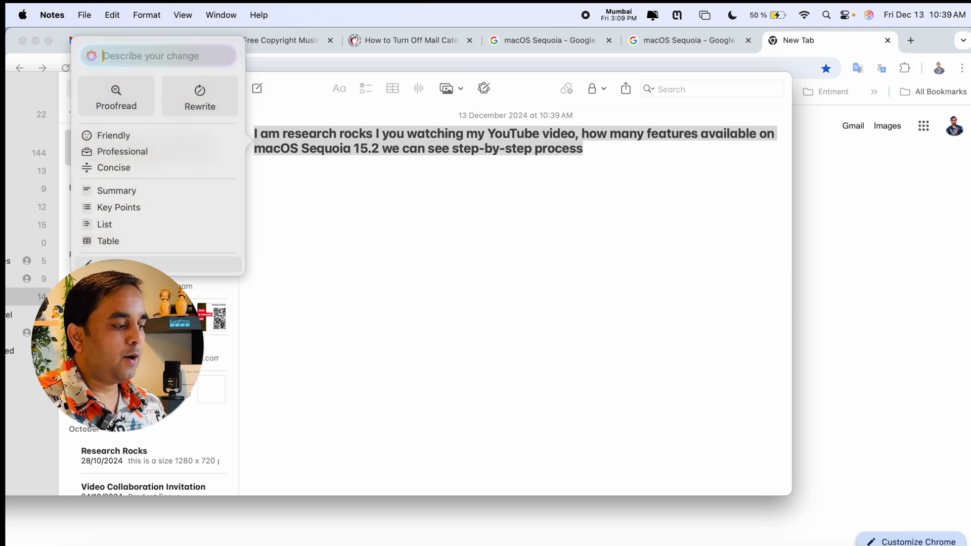
click(116, 265)
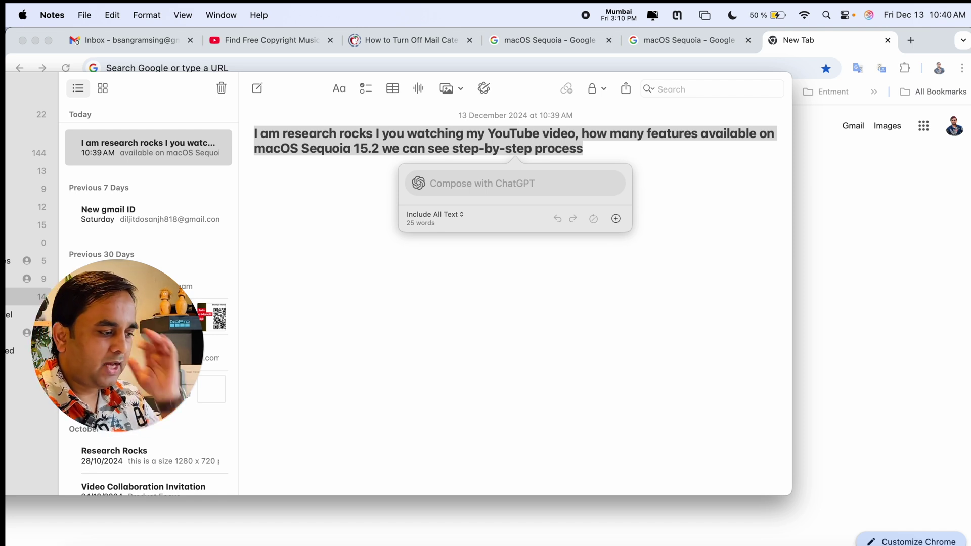
click(547, 185)
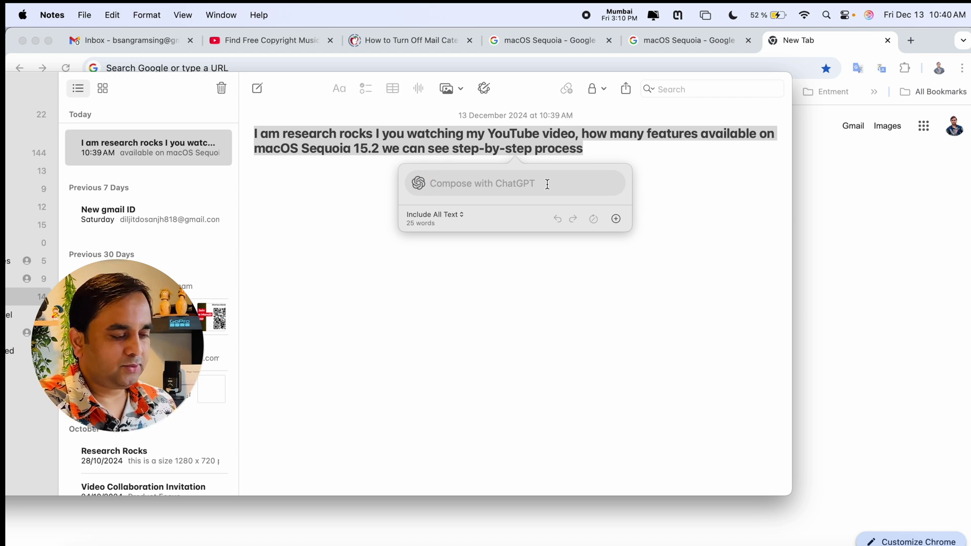
Ask ChatGPT for a more attractive, professional paragraph, then request a brief video description
text(I need)
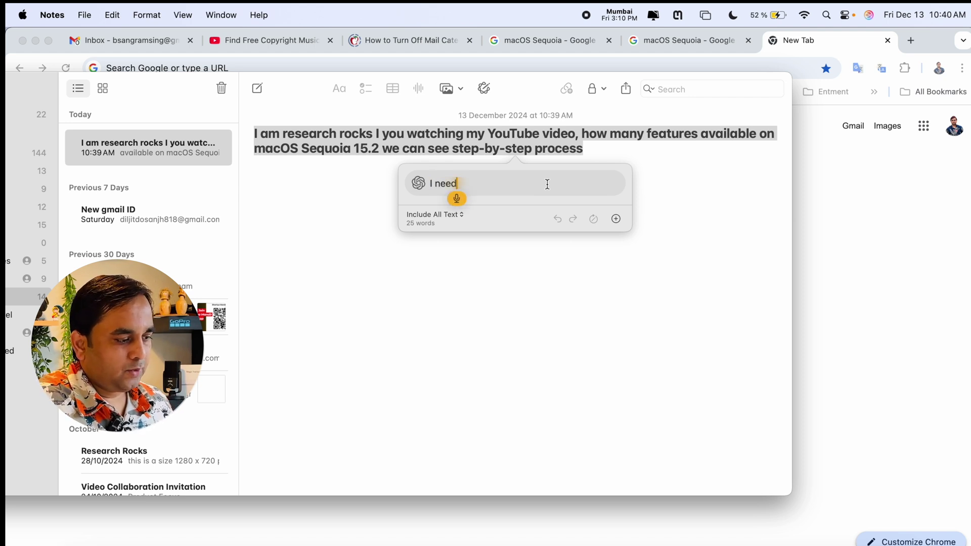
text( more attractive and professional way)
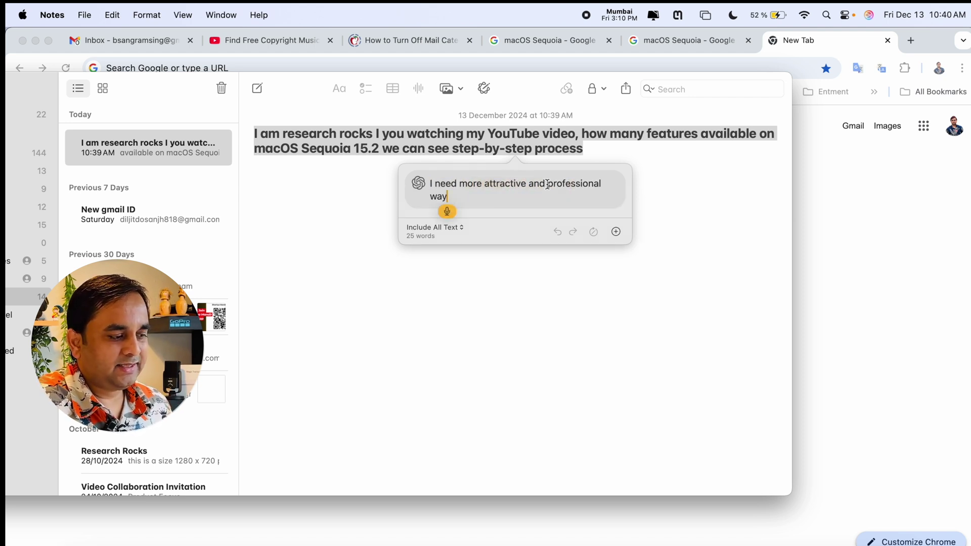
text( to explain this paragraph)
key(Return)
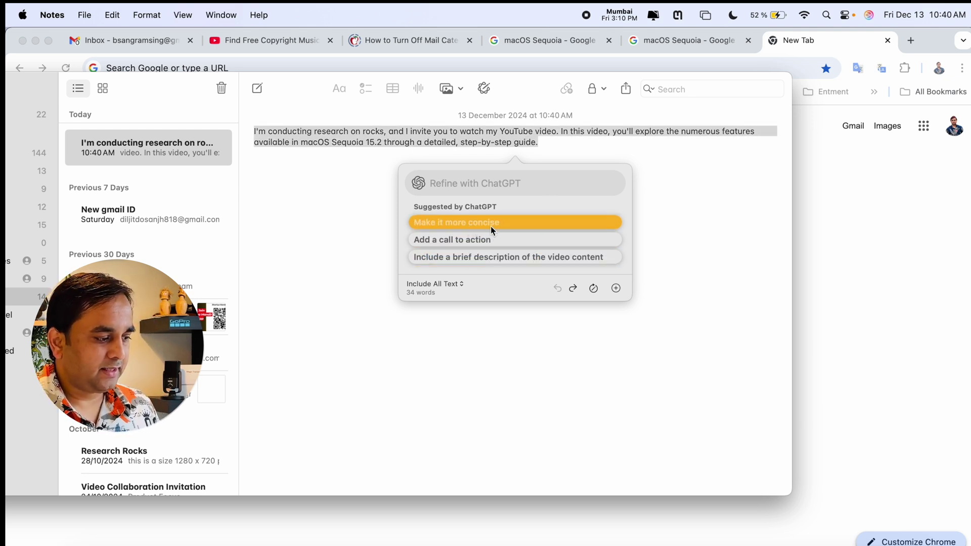
click(470, 257)
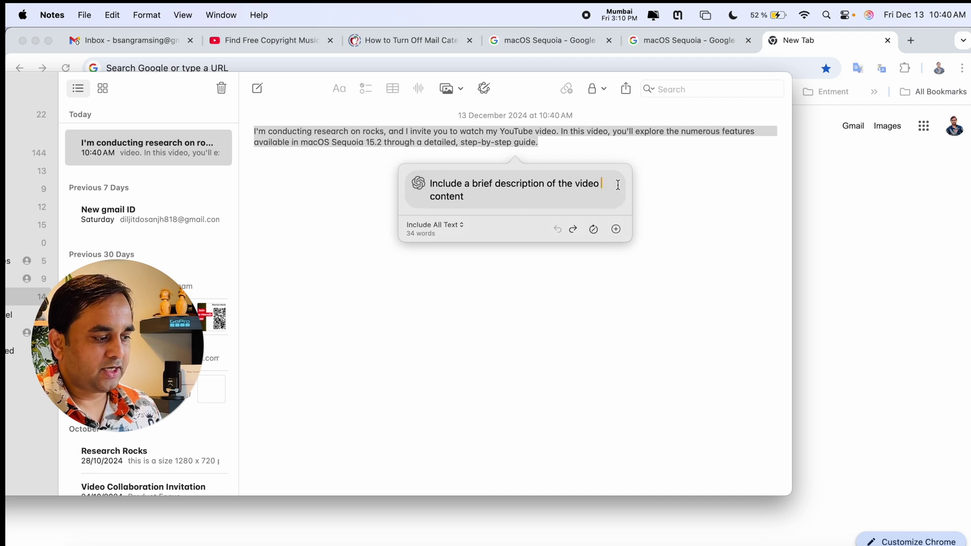
key(Return)
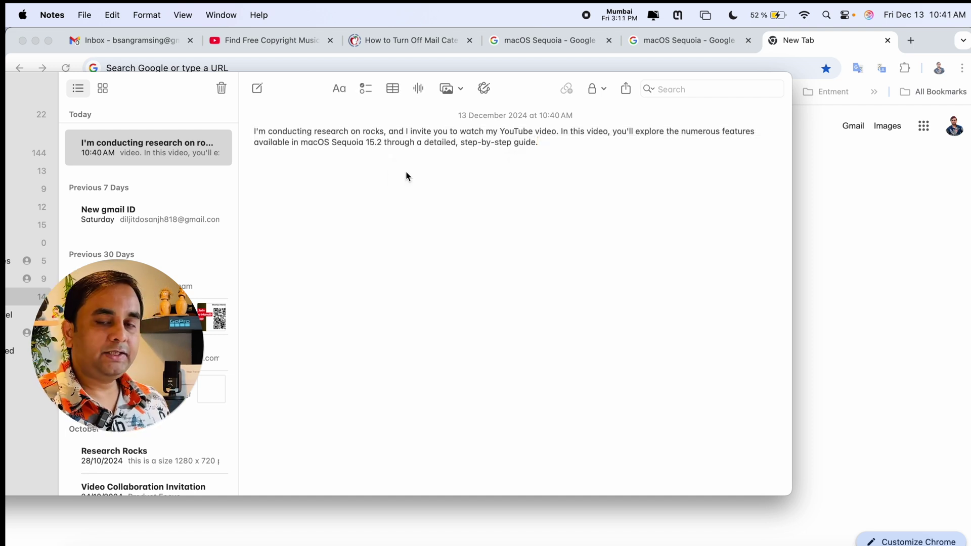
click(407, 171)
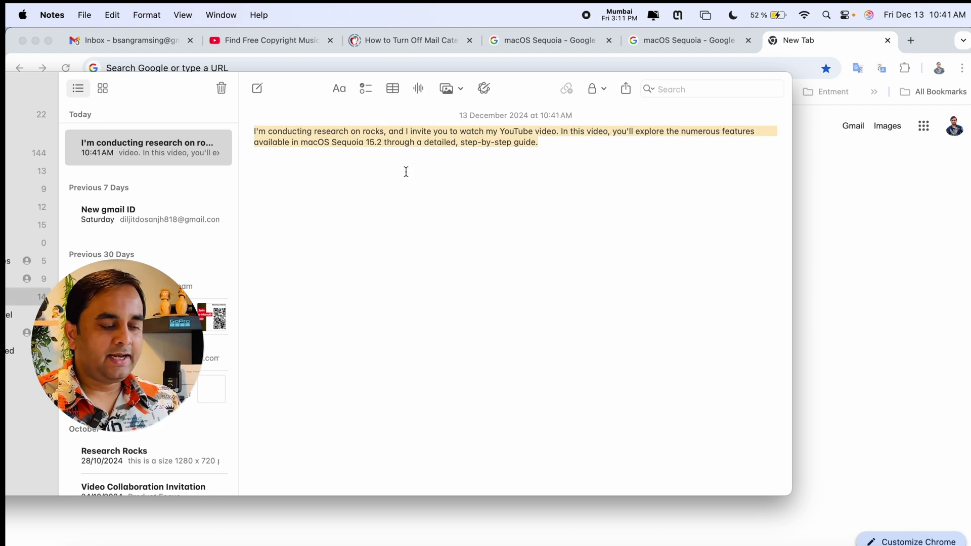
Record a nine-second voice clip below the paragraph and view its transcript
click(406, 172)
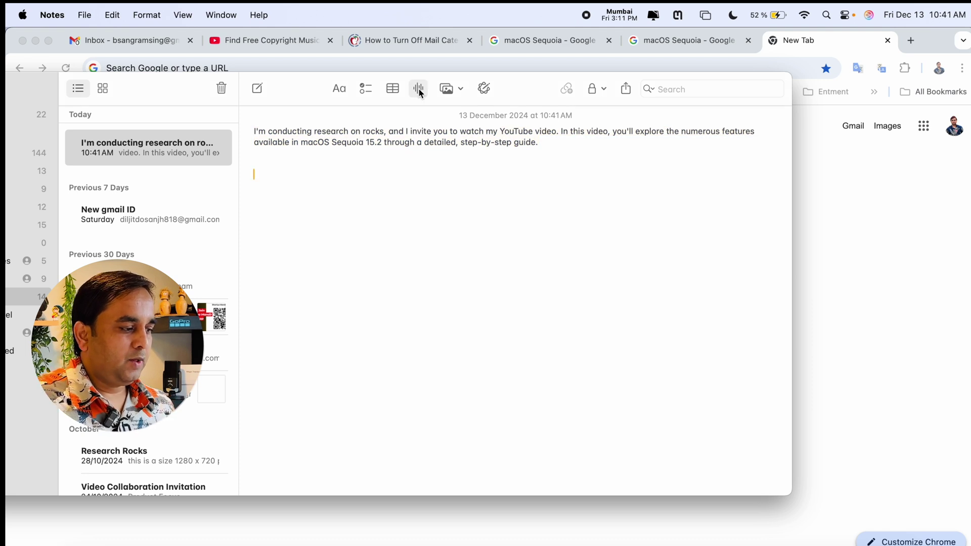
drag(298, 80, 328, 86)
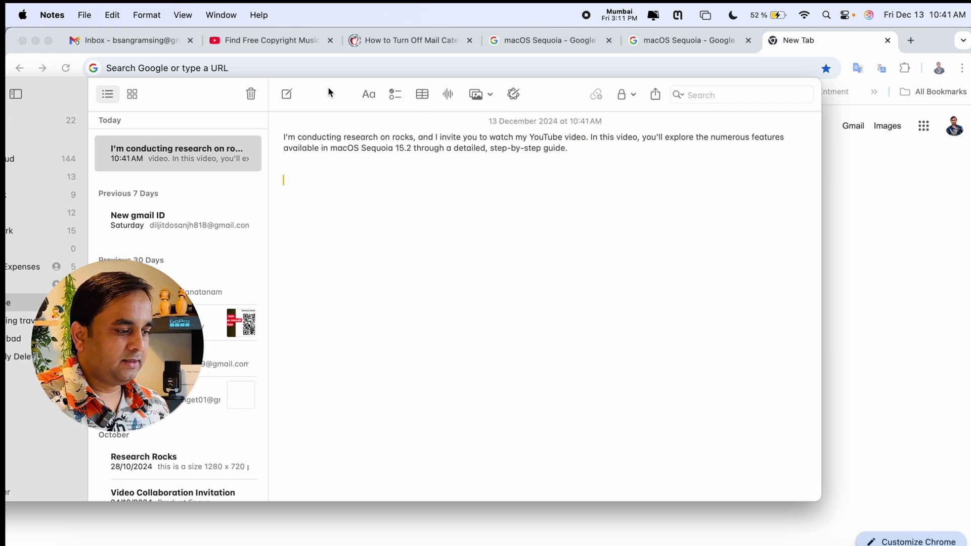
click(454, 98)
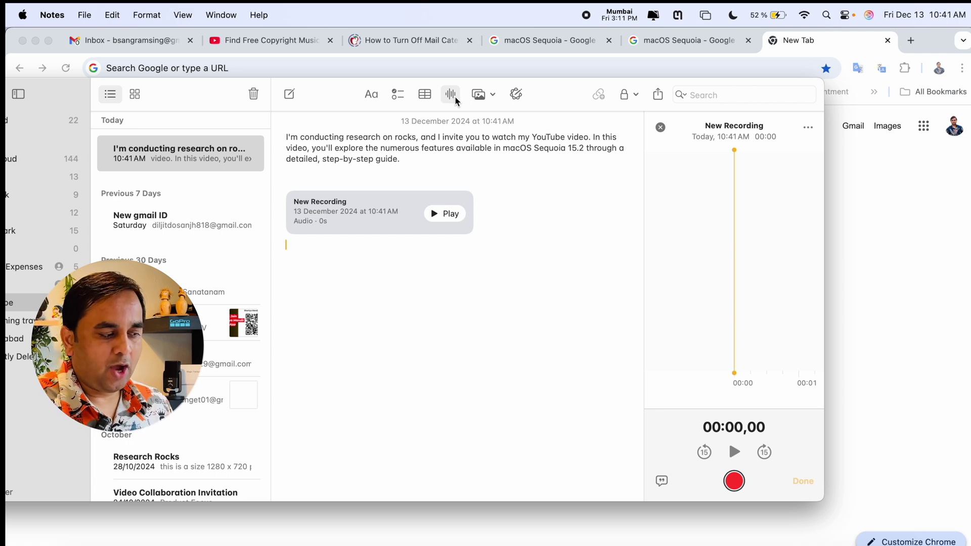
click(734, 482)
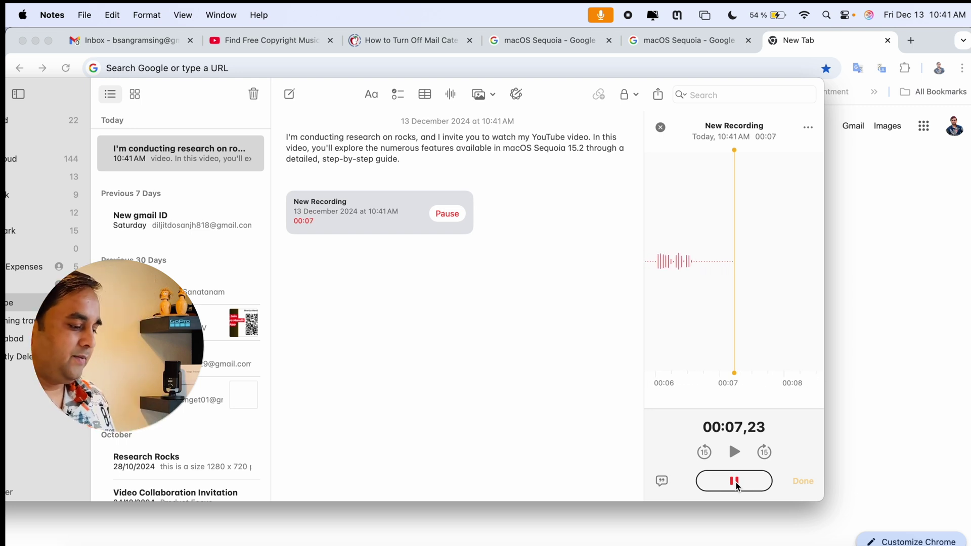
click(737, 484)
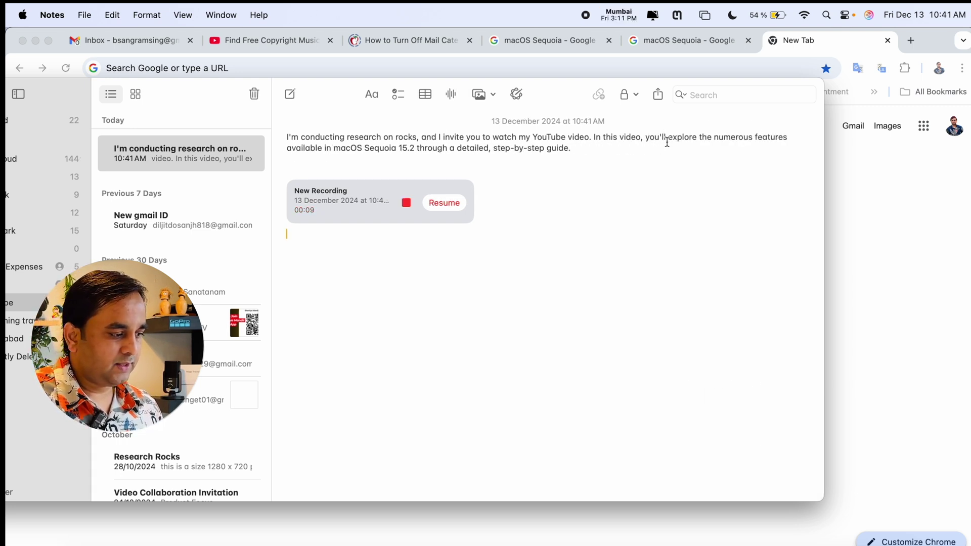
drag(318, 202, 320, 208)
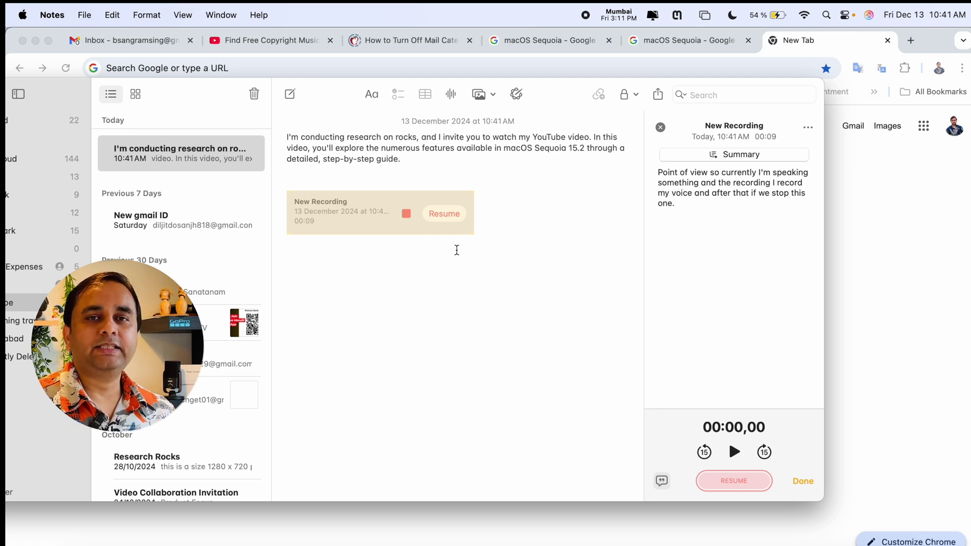
click(660, 128)
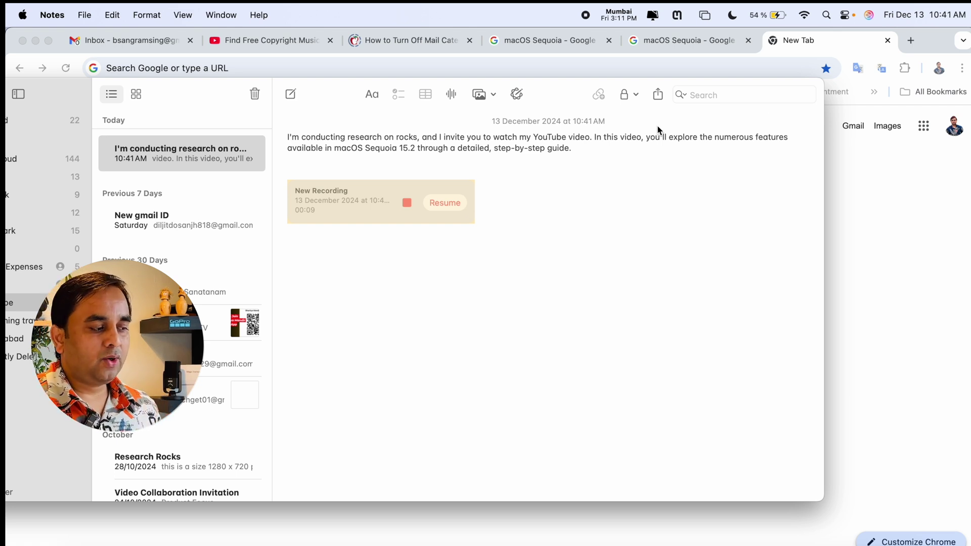
Add a new line after the recording and move the Notes window to reveal folders
click(517, 214)
key(Return)
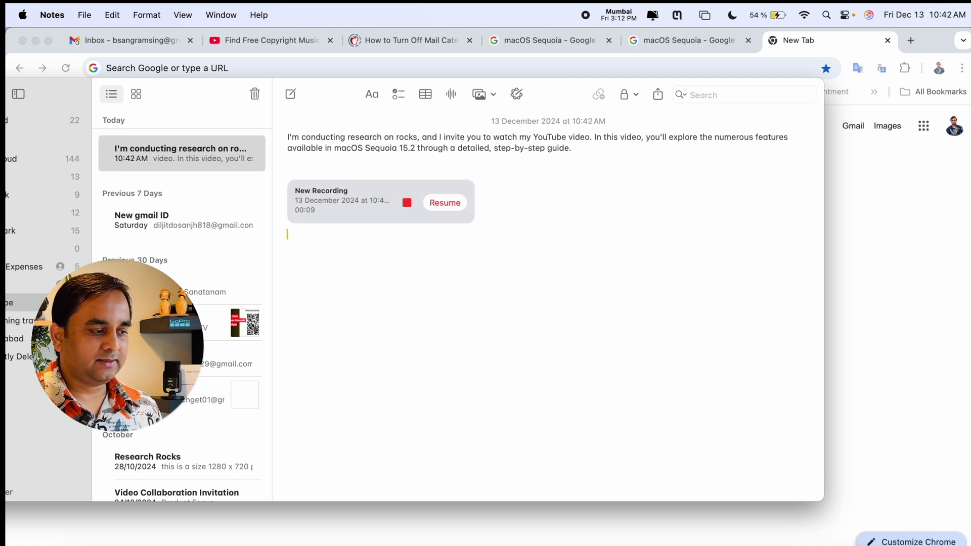
drag(320, 92, 381, 92)
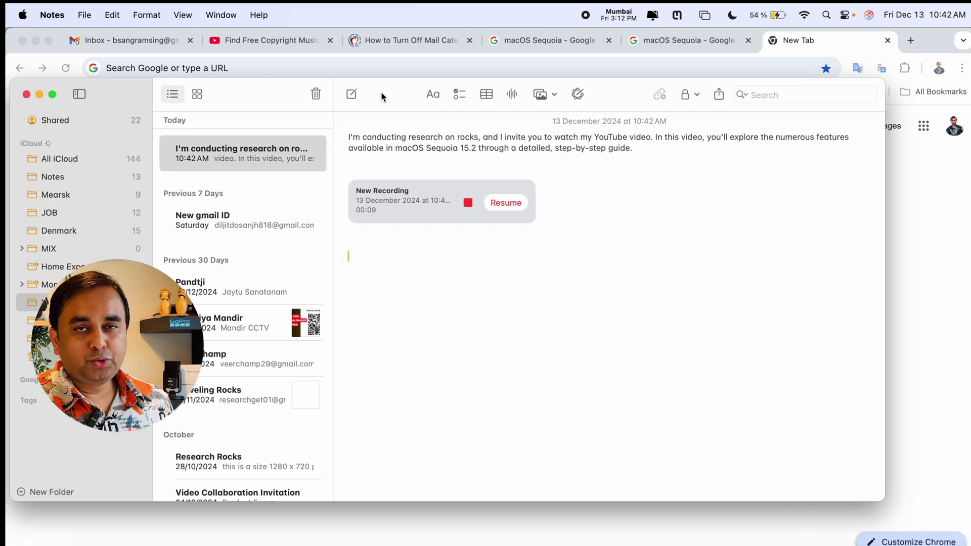
Start a new Gmail email and have Writing Tools compose a progress update to the manager
click(25, 95)
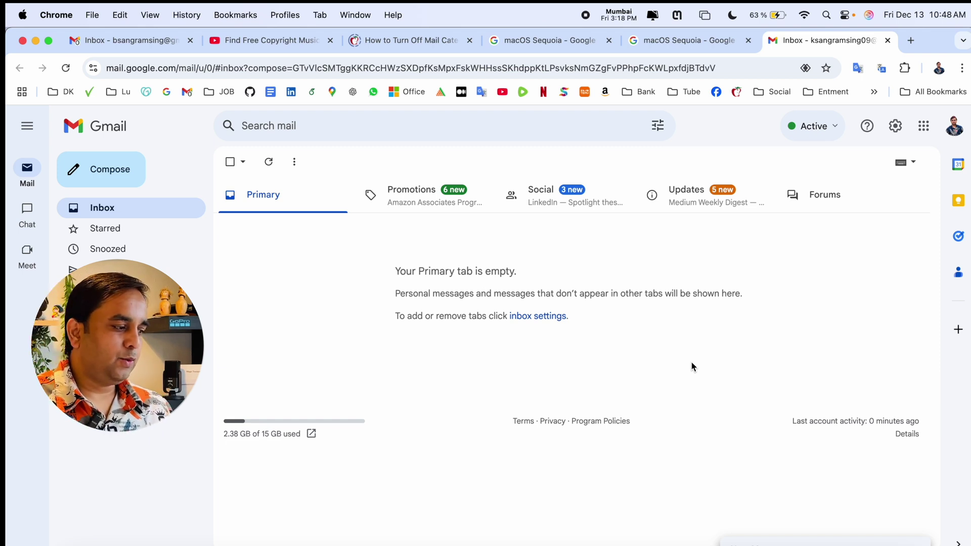
click(112, 177)
click(400, 322)
text(Hi)
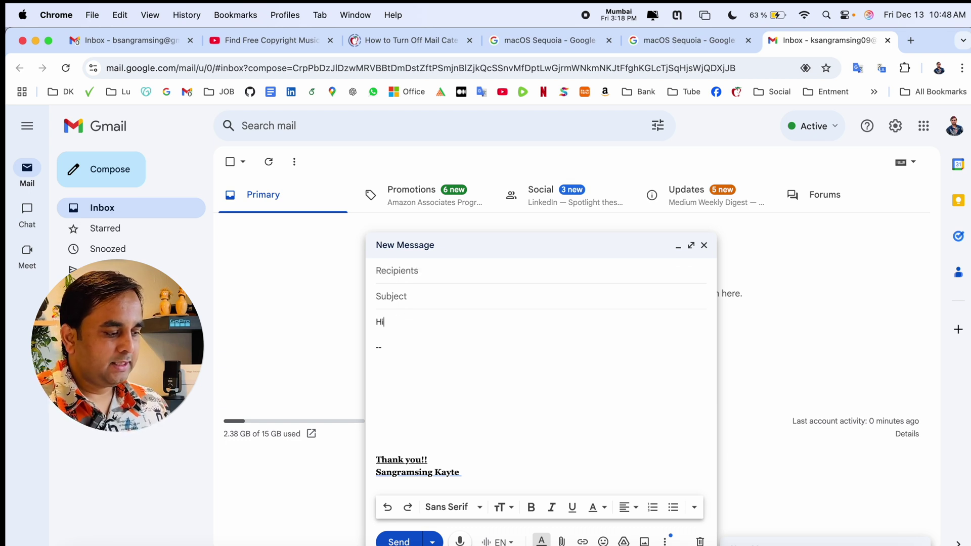
key(super+a)
click(398, 322)
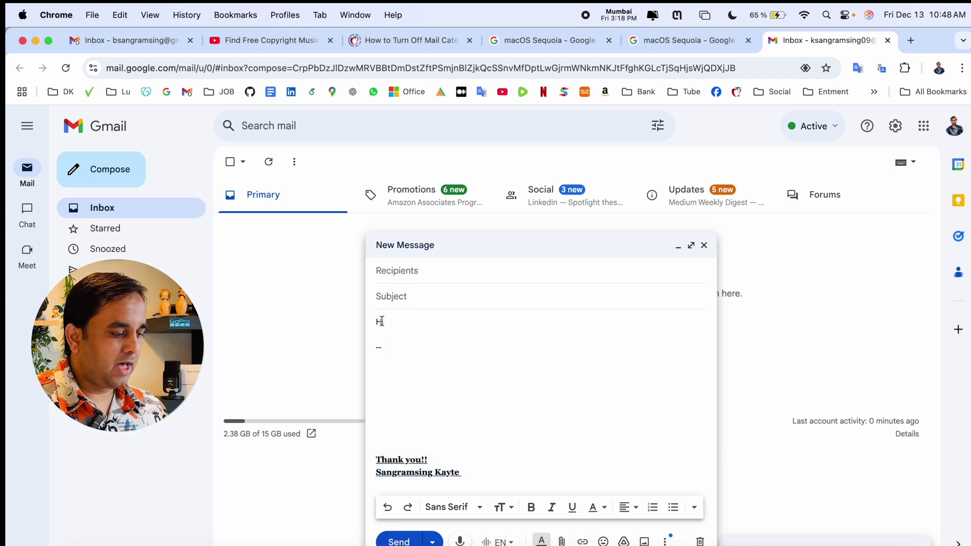
double_click(381, 321)
right_click(381, 321)
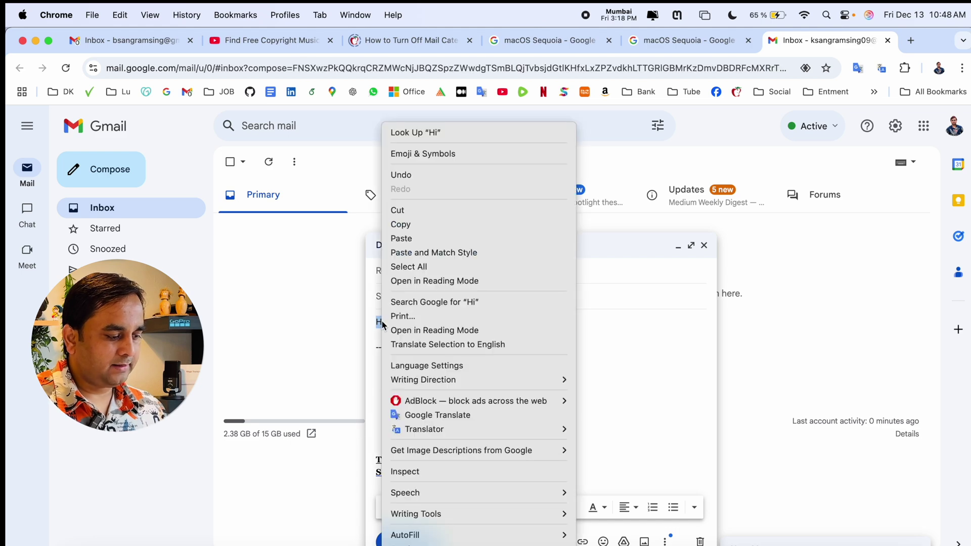
click(511, 518)
key(super+v)
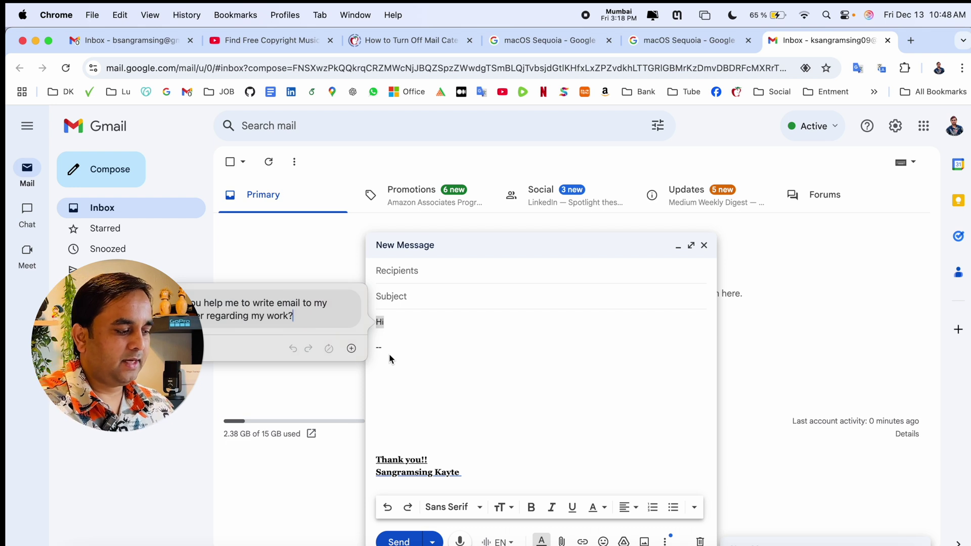
key(Return)
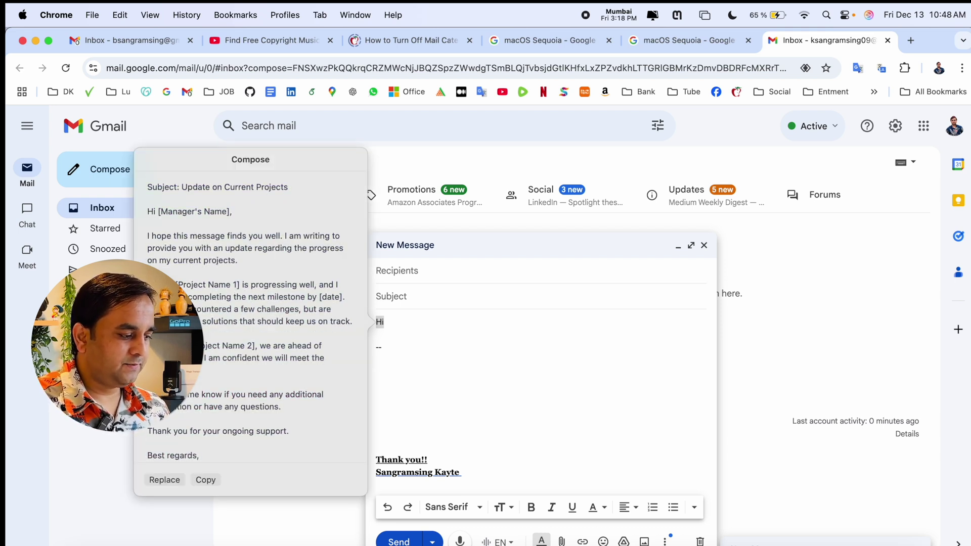
Insert the generated email and move 'Update on Current Projects' into the Subject field
scroll(211, 431, down, 3)
scroll(212, 431, up, 2)
scroll(212, 431, up, 1)
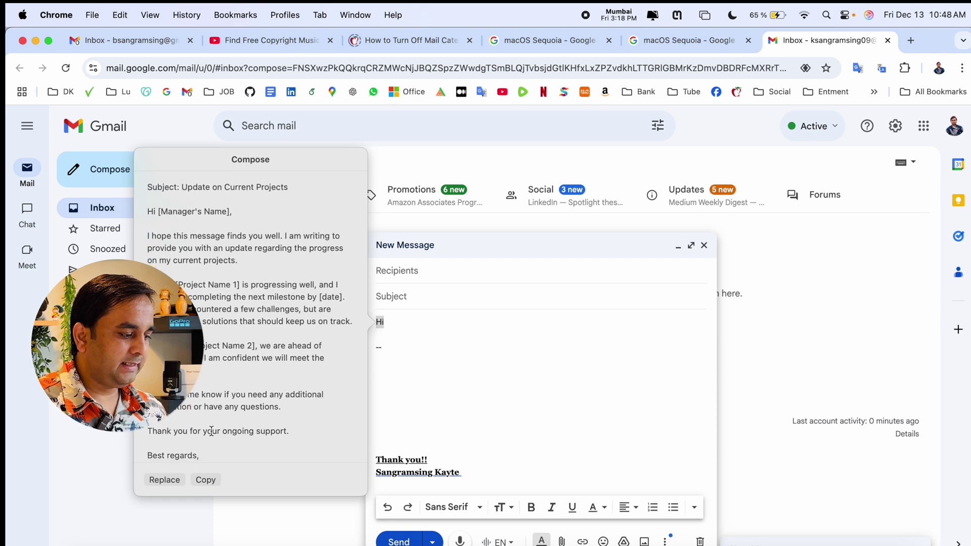
scroll(211, 431, down, 2)
click(165, 479)
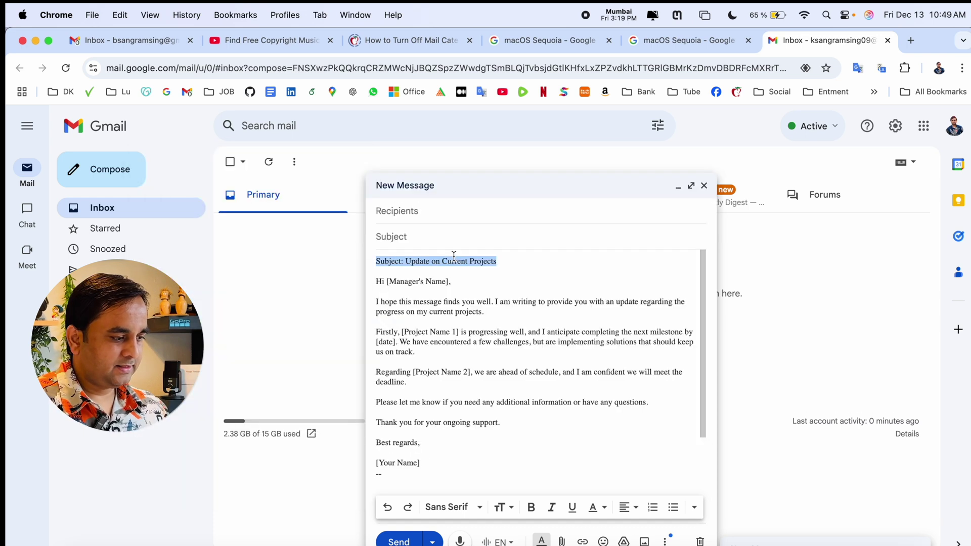
key(super+x)
click(448, 237)
key(super+v)
drag(412, 237, 335, 234)
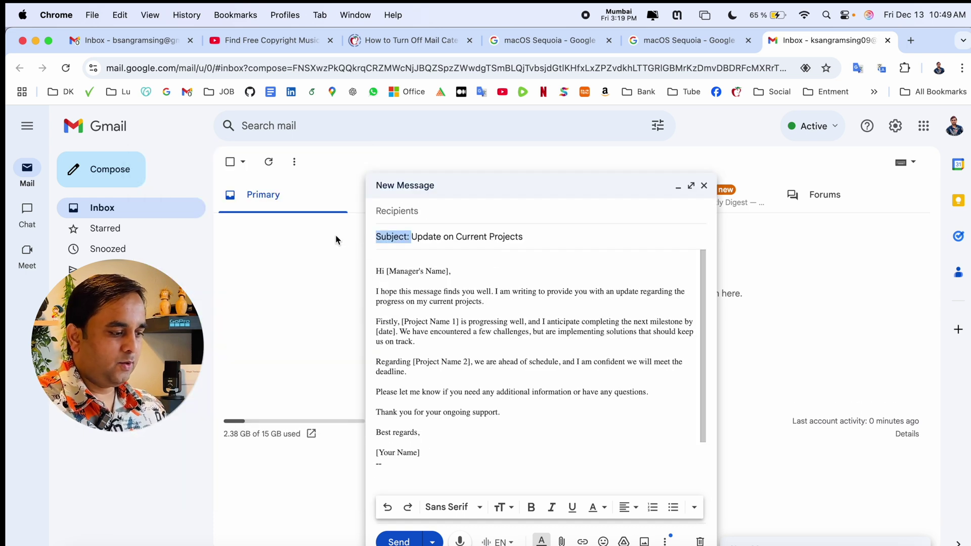
key(BackSpace)
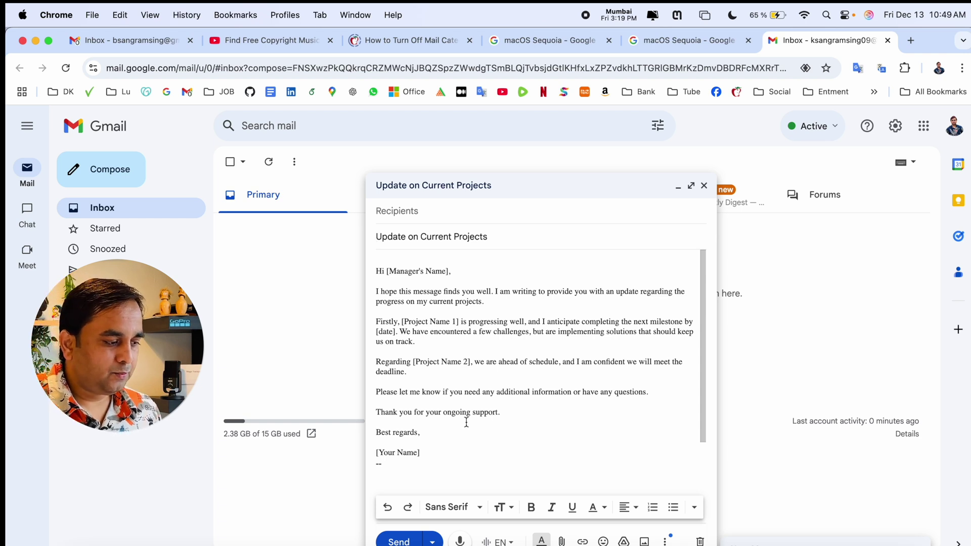
drag(510, 408, 378, 272)
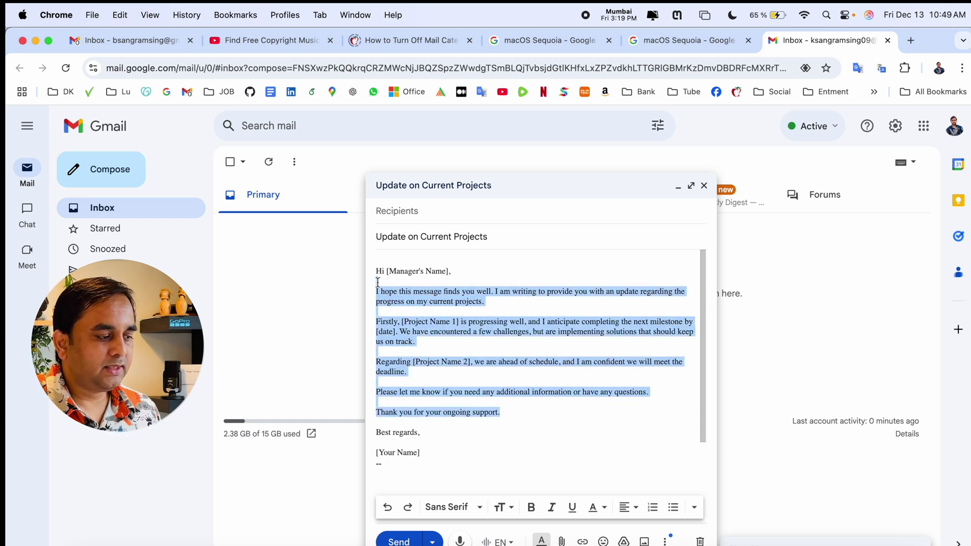
right_click(400, 297)
mouse_move(435, 514)
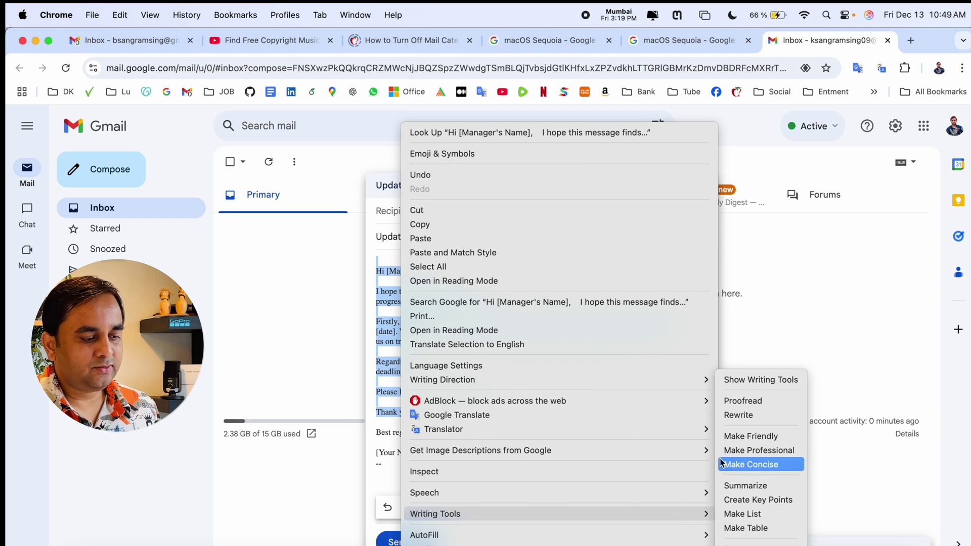
Apply Make Professional to the selected email body, then show Launchpad
click(728, 450)
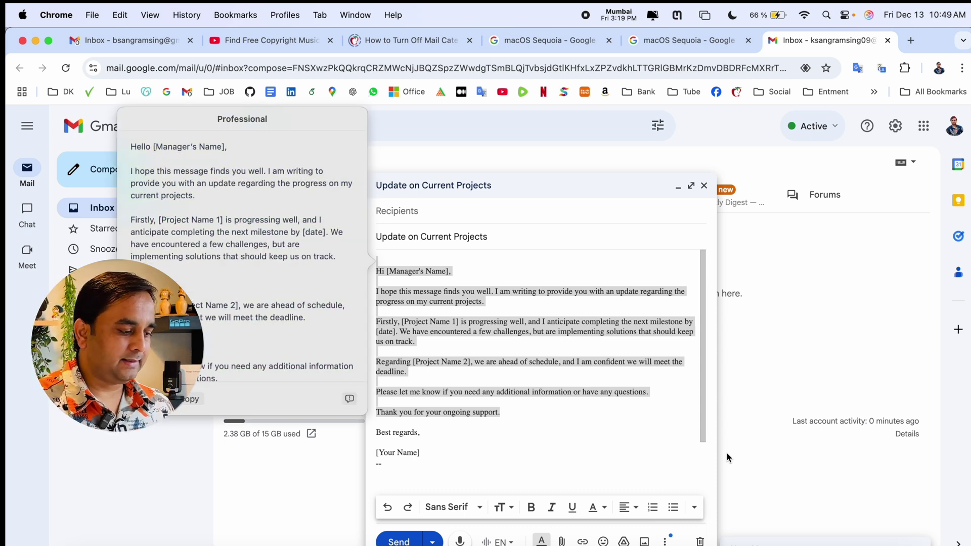
key(F4)
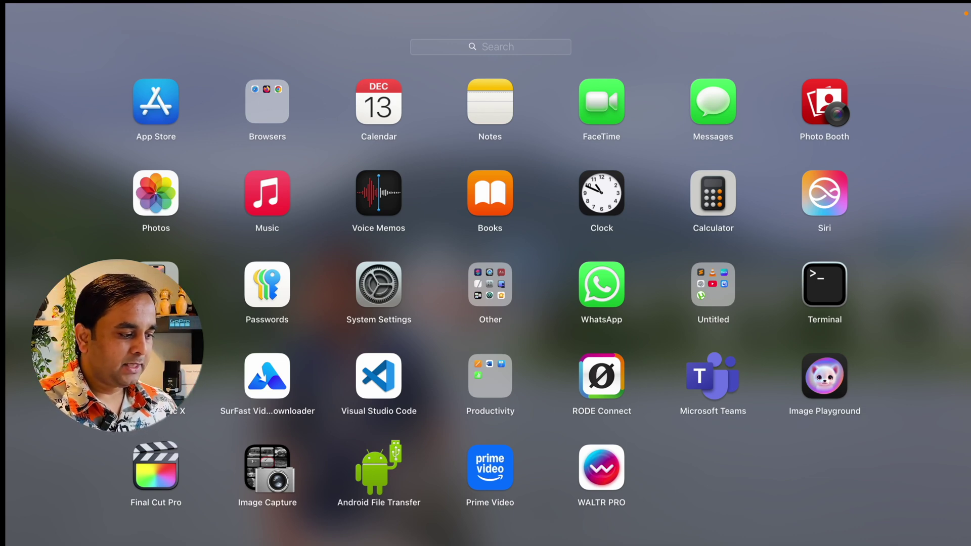
Open the Passwords app and unlock it with the account password
click(272, 288)
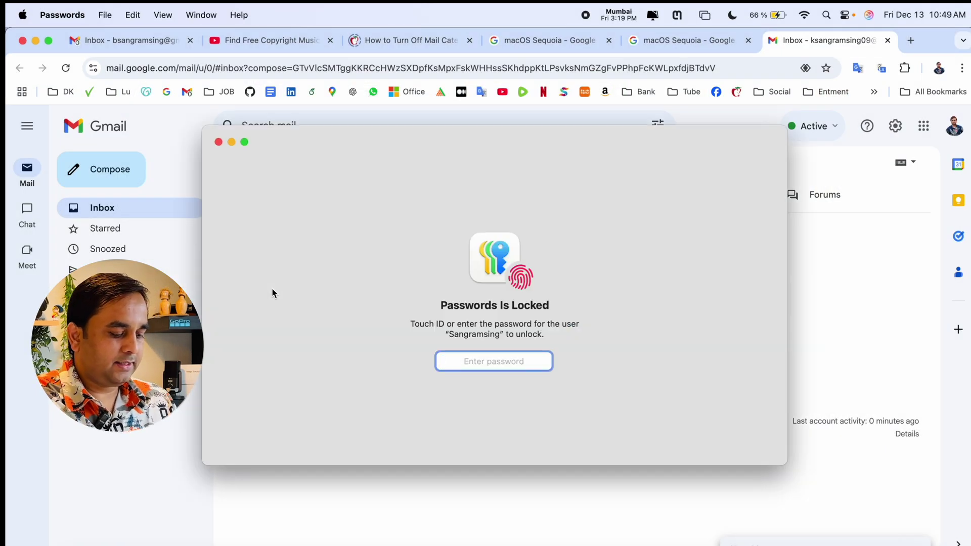
text(••)
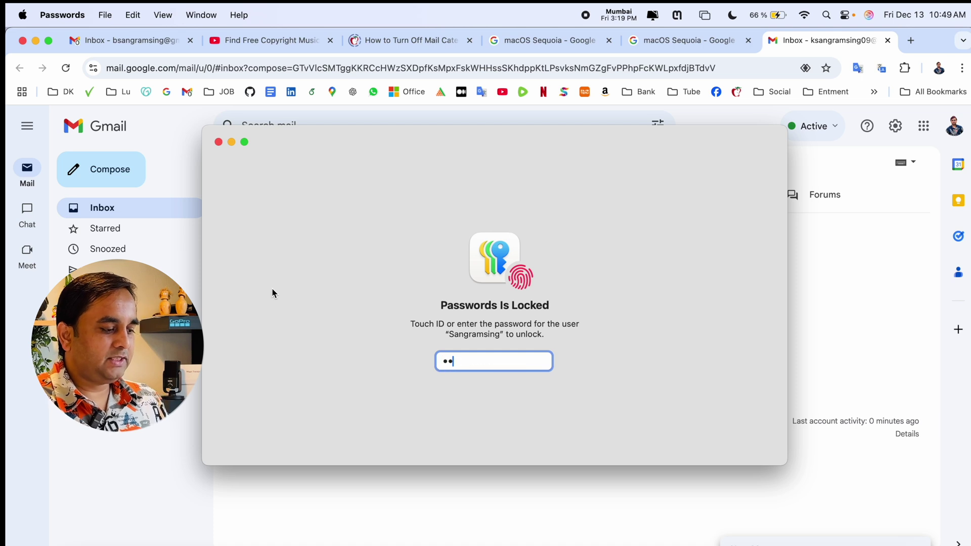
text(••)
key(Return)
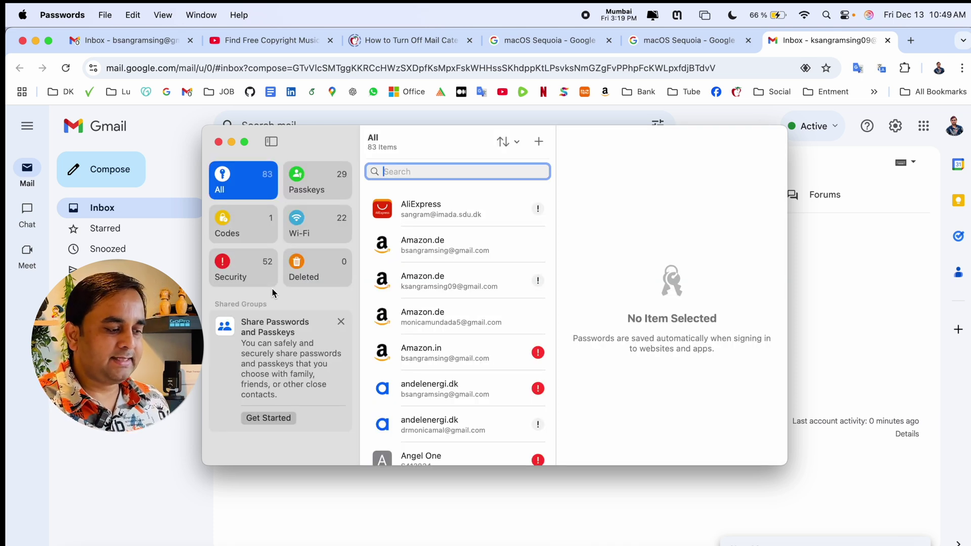
Browse the 83 saved logins, try Shared Groups setup, and close Passwords
scroll(415, 349, down, 5)
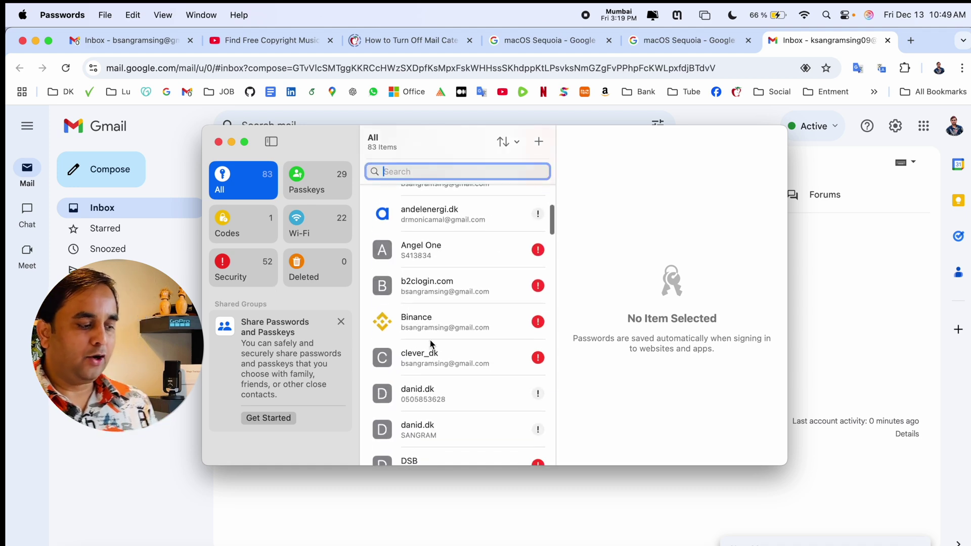
scroll(431, 344, up, 6)
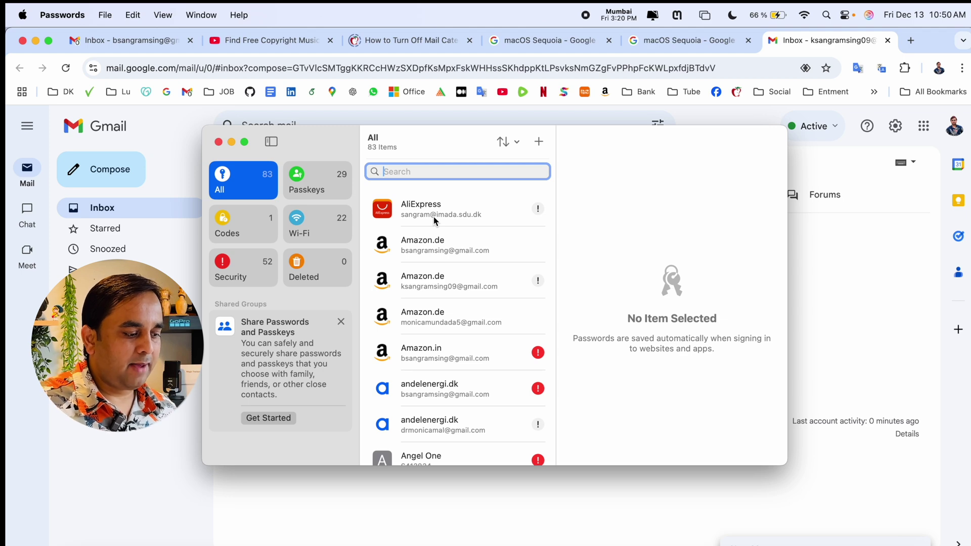
scroll(461, 279, down, 3)
scroll(461, 279, down, 3)
scroll(461, 279, down, 2)
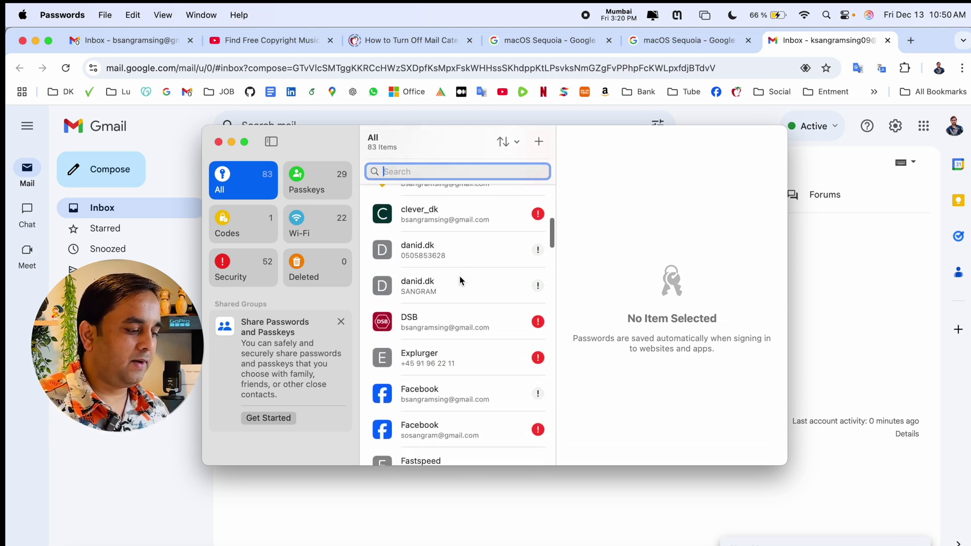
scroll(462, 279, down, 4)
scroll(461, 279, down, 1)
scroll(455, 253, down, 3)
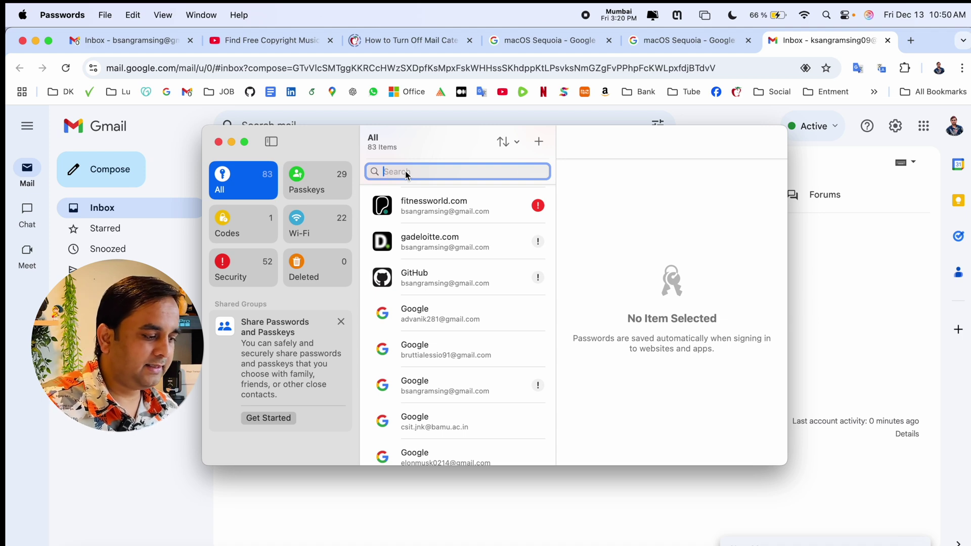
click(559, 453)
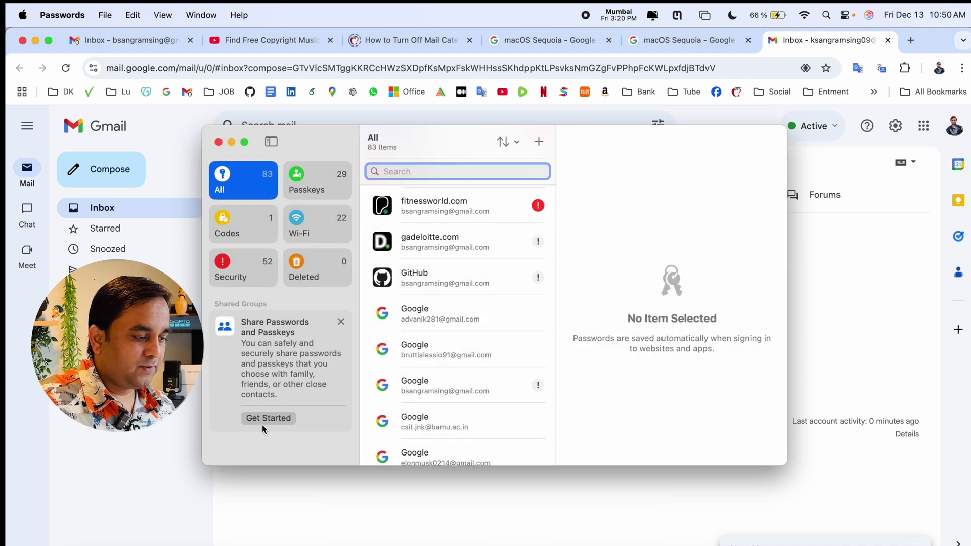
click(218, 143)
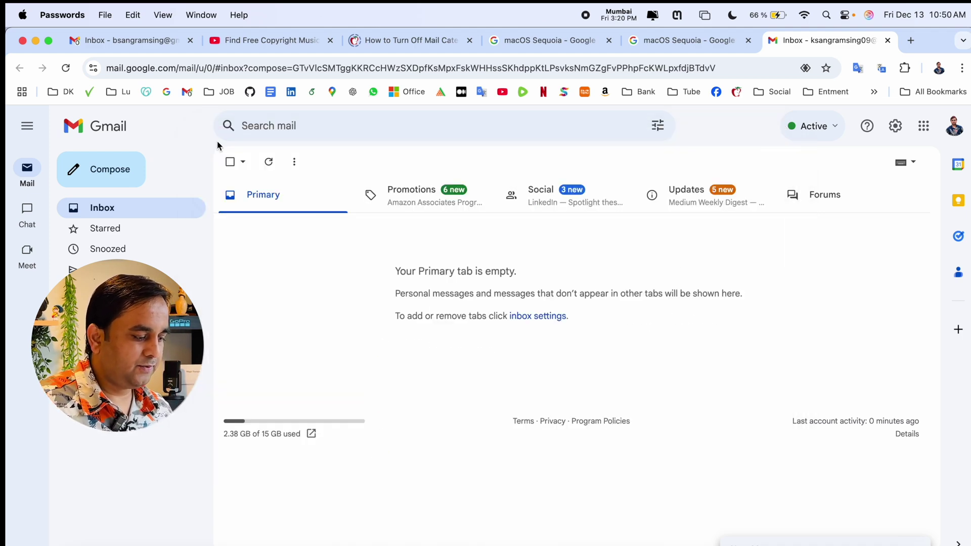
Record a 3-second memo in Voice Memos and show its transcript
key(F4)
click(363, 201)
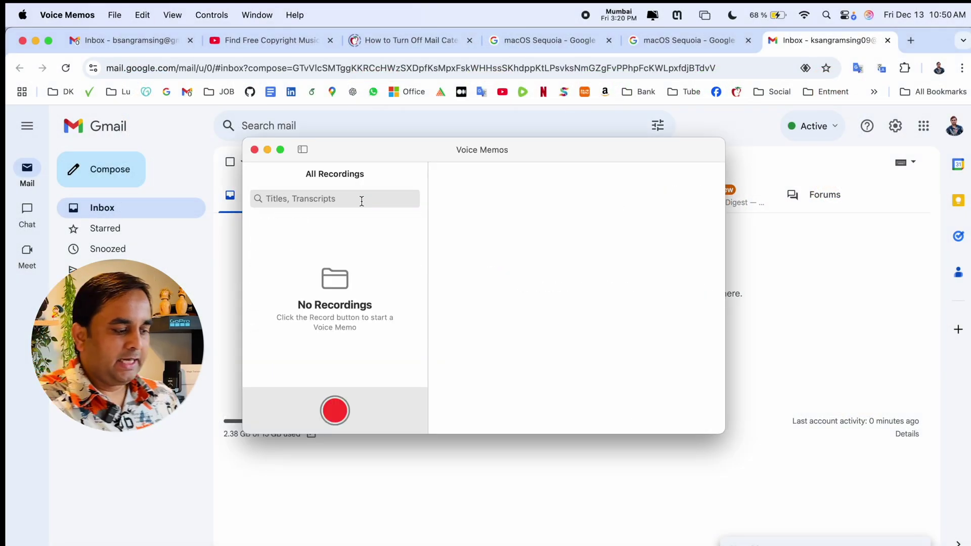
click(339, 402)
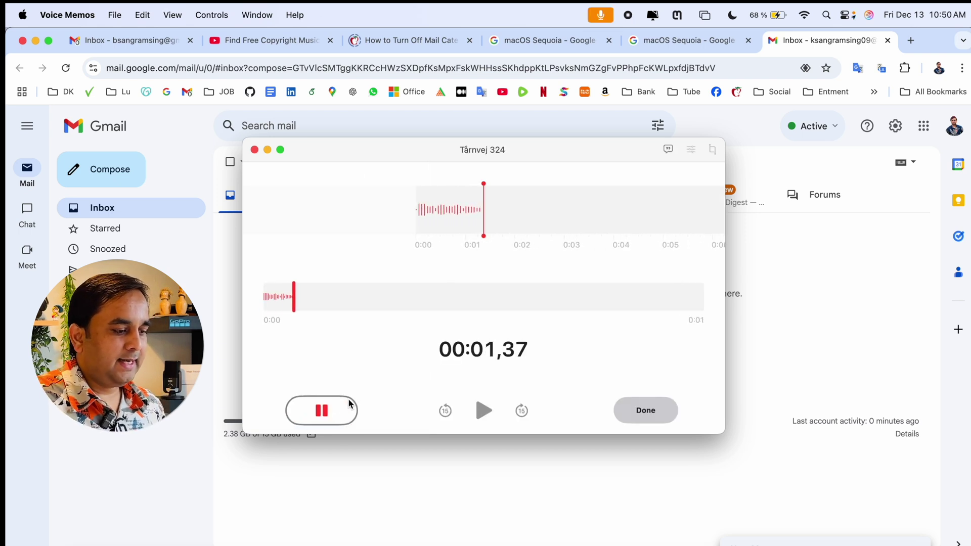
click(645, 410)
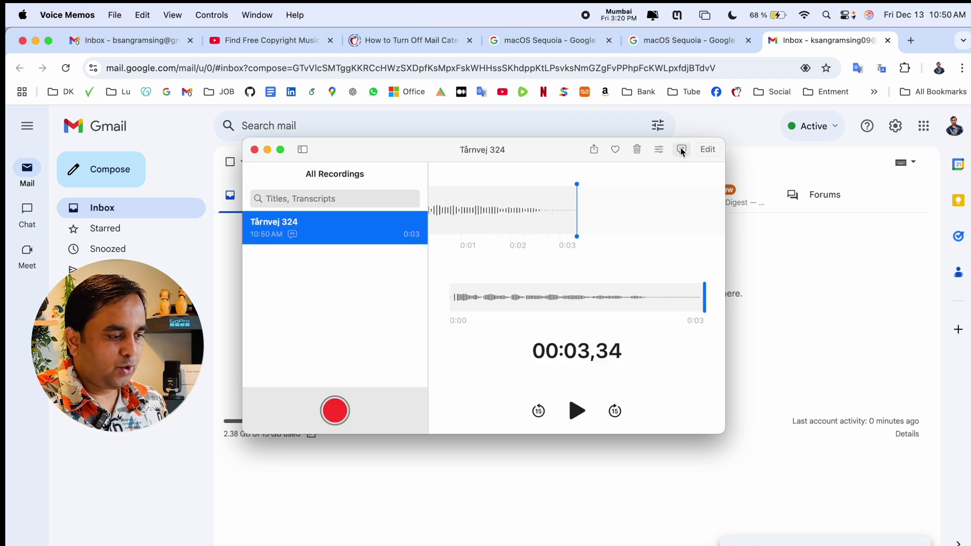
click(681, 150)
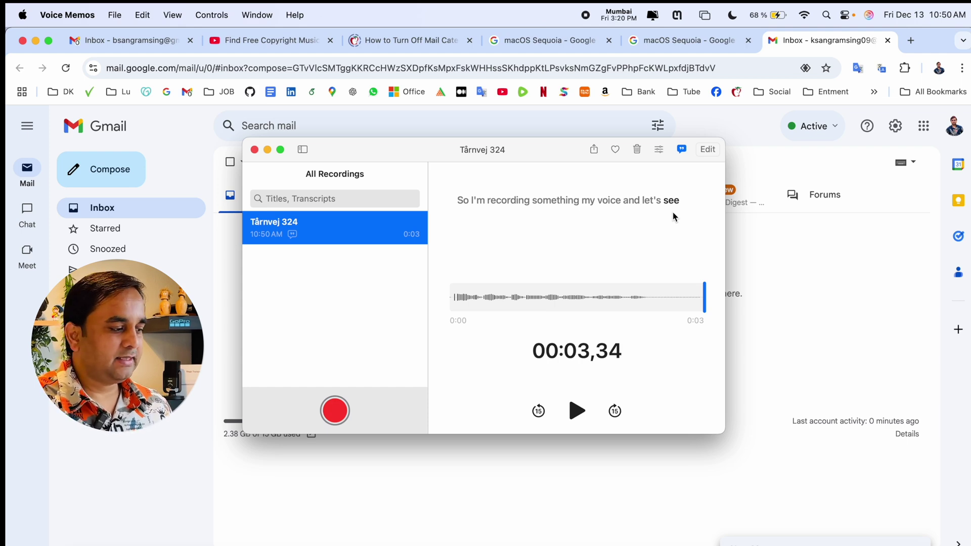
Start a Mage and City image in Image Playground, then return to the gallery and close
key(F4)
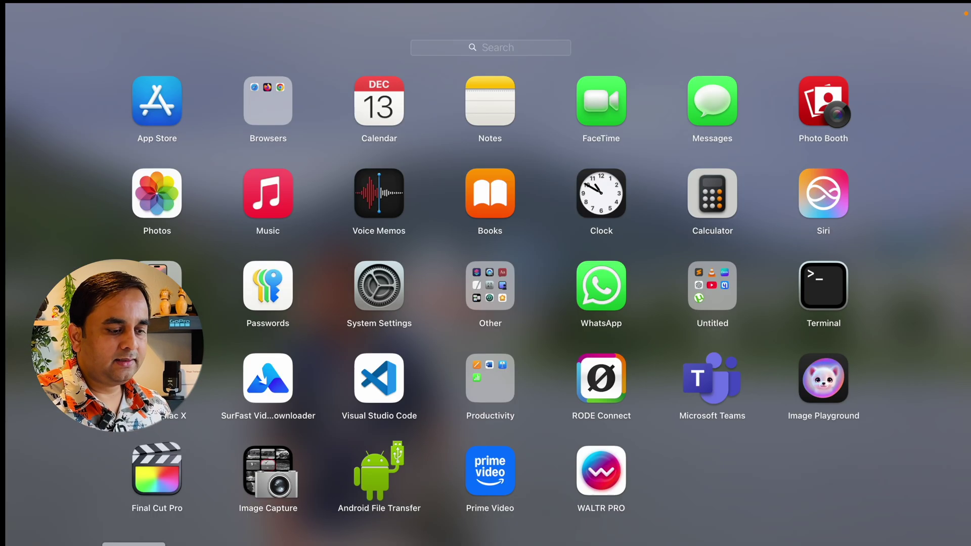
click(825, 383)
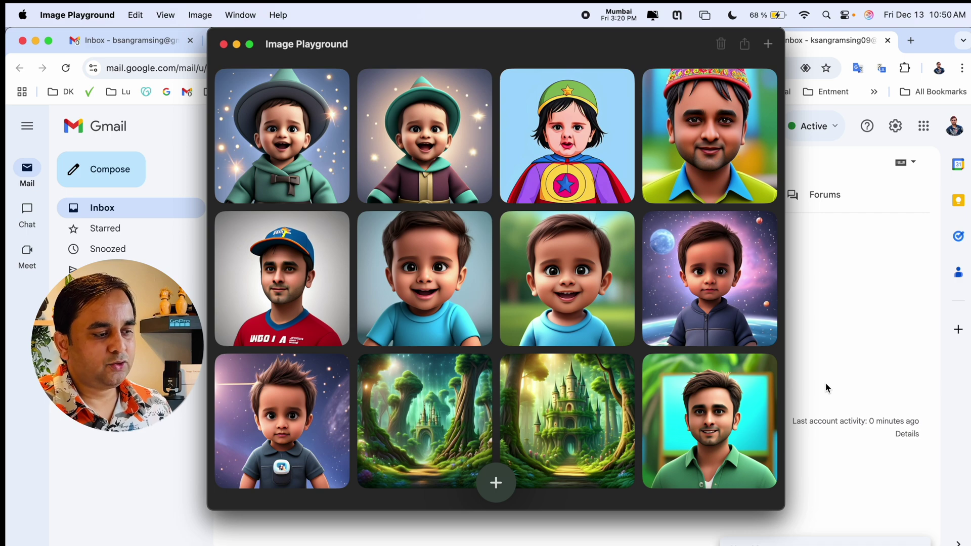
click(768, 45)
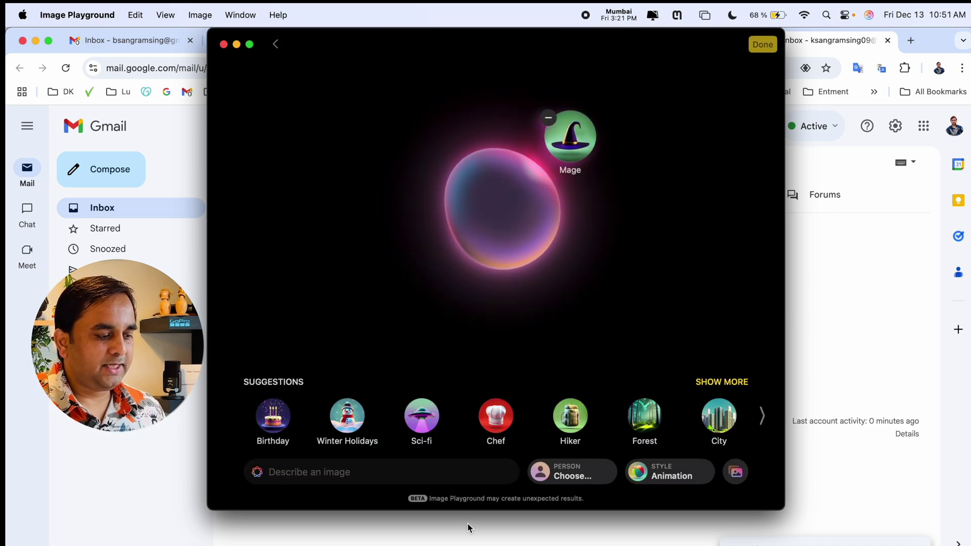
click(734, 421)
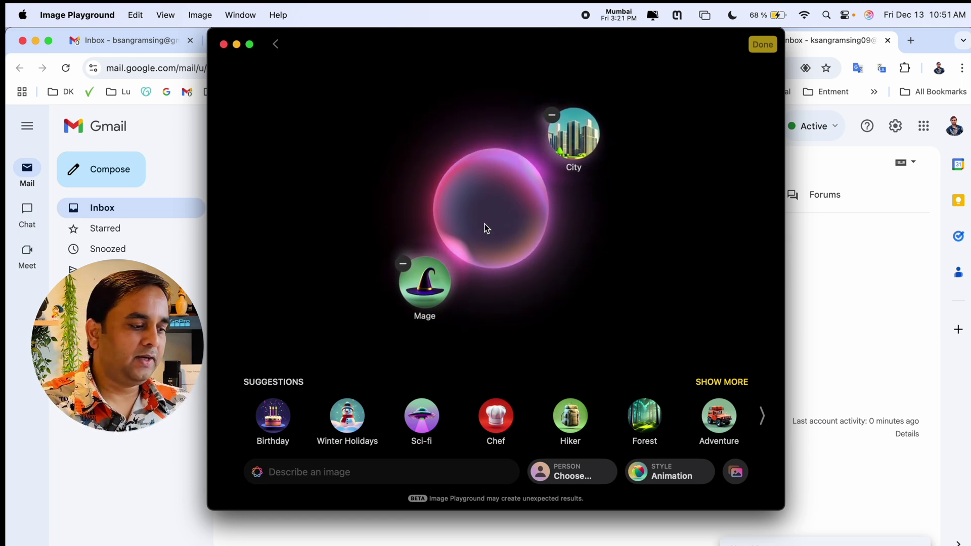
click(277, 45)
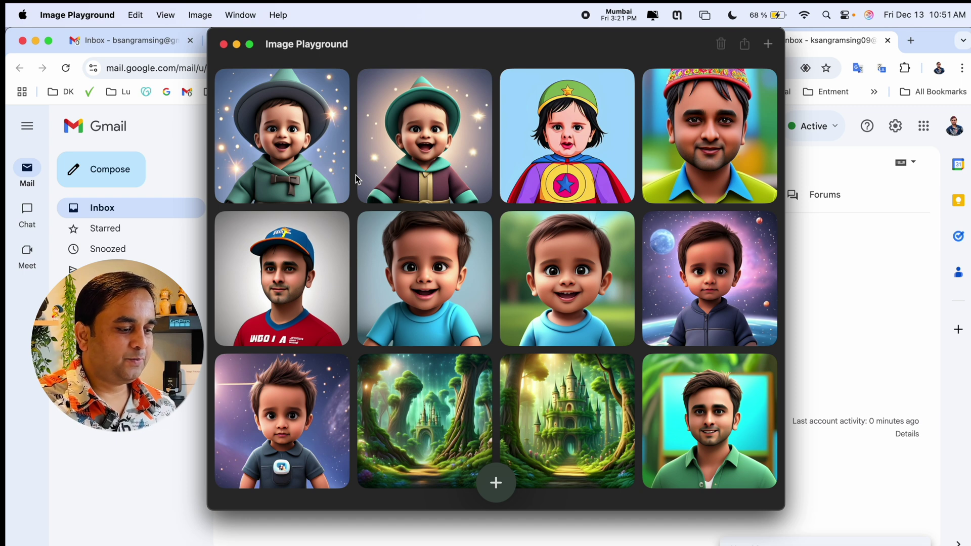
scroll(310, 128, down, 2)
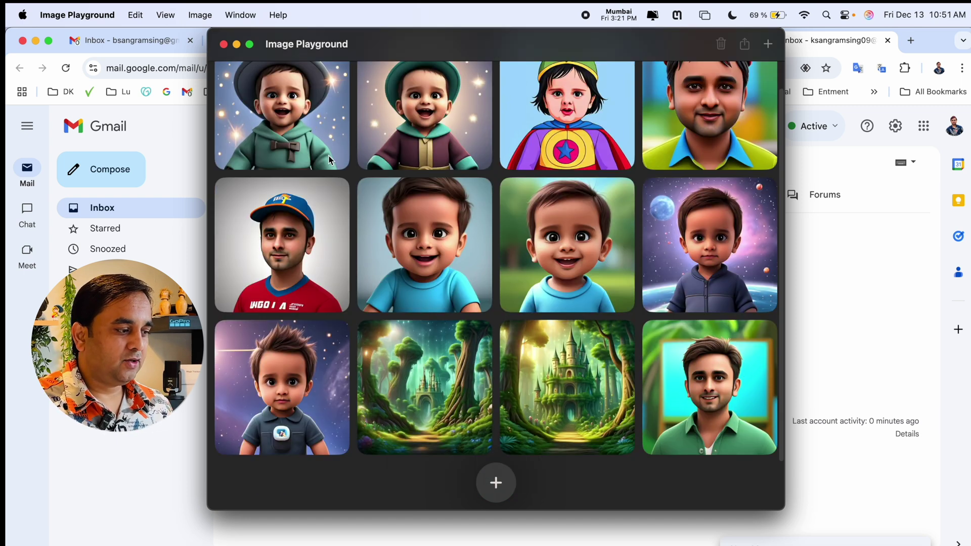
click(222, 44)
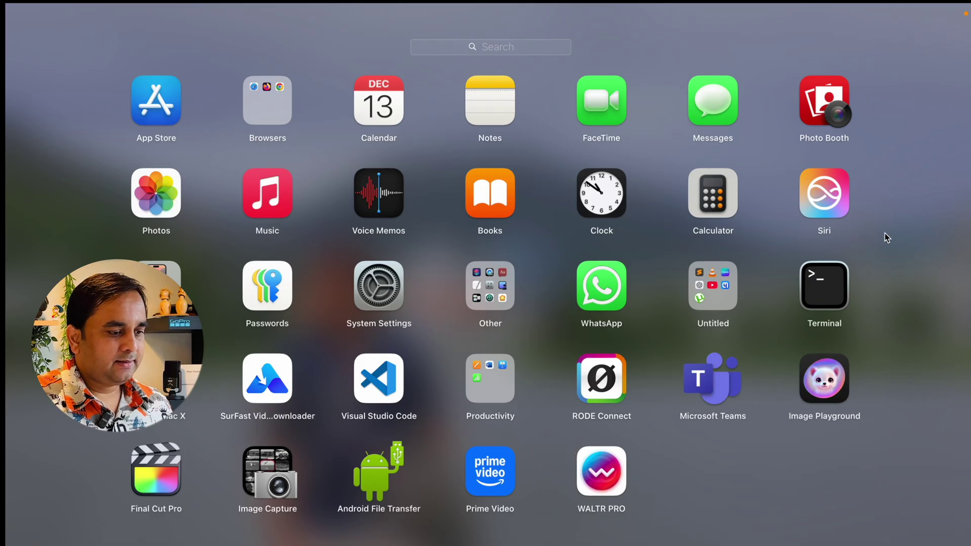
Dismiss the app grid and launch System Settings from the Dock
click(835, 202)
key(super)
key(super)
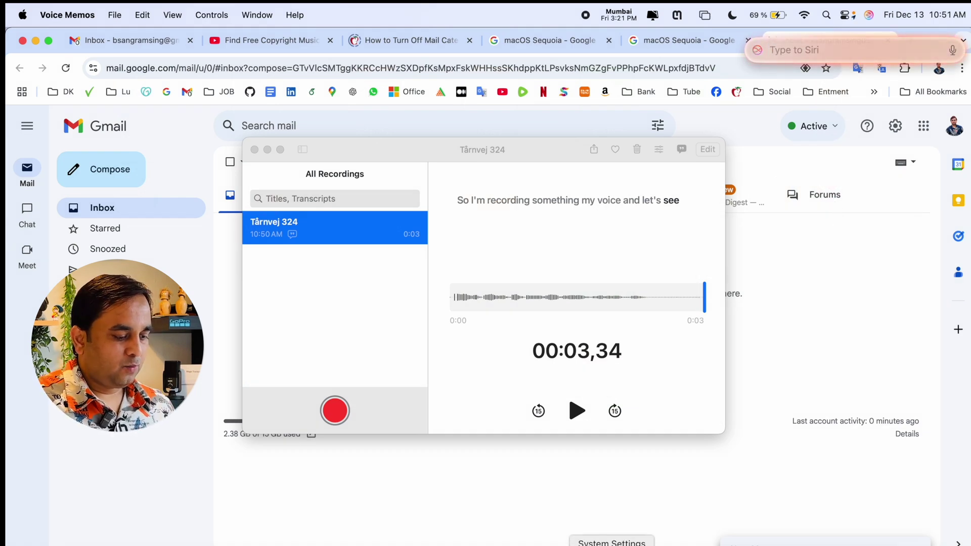
click(611, 542)
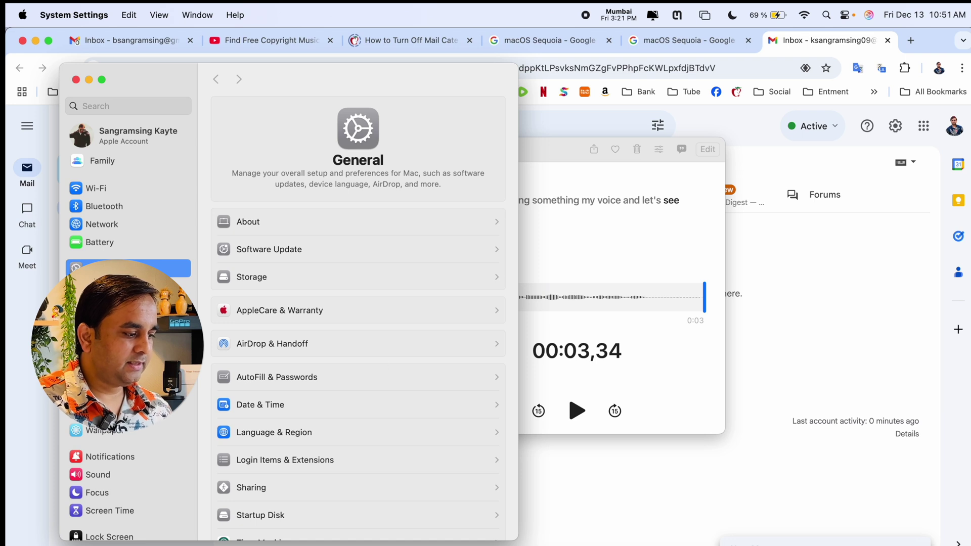
In Apple Intelligence & Siri, view the ChatGPT extension, enabled and signed in
click(117, 322)
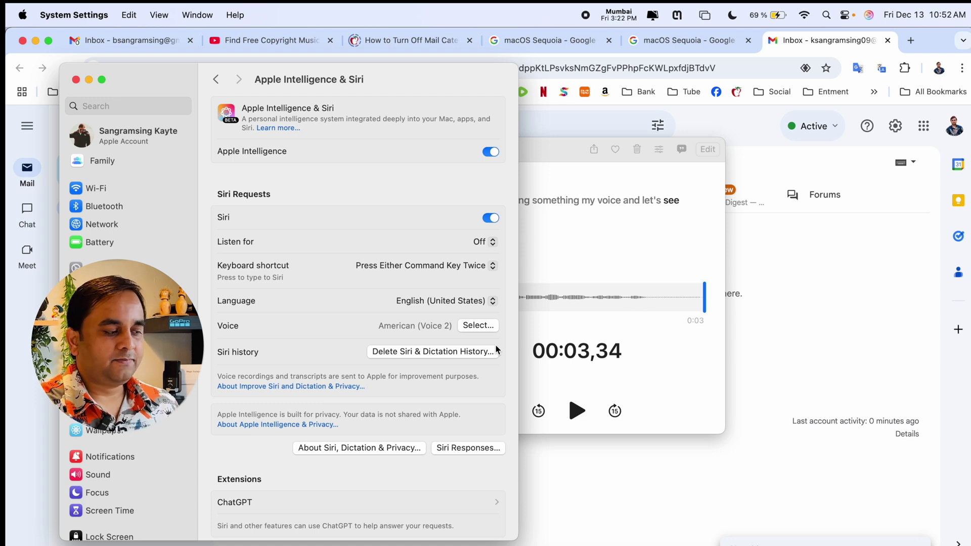
scroll(497, 350, down, 2)
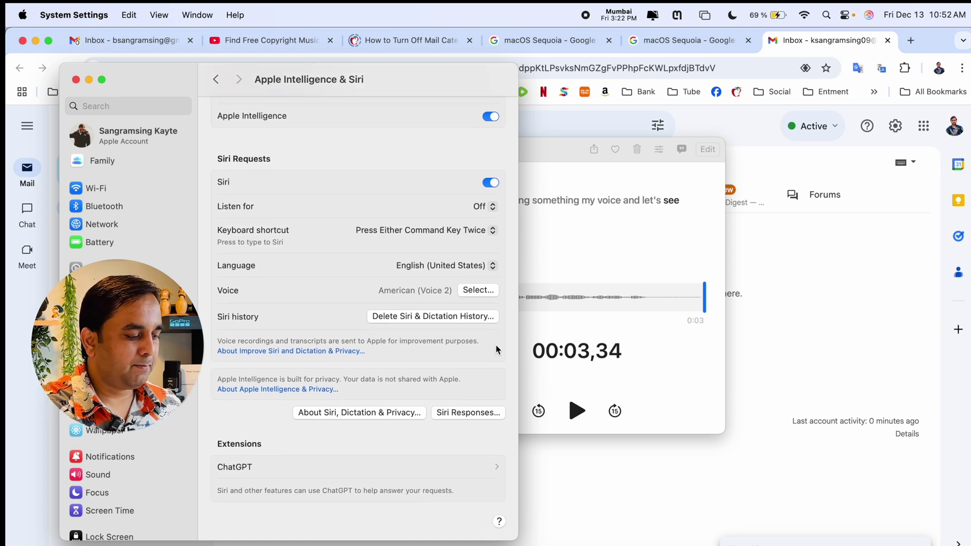
click(263, 468)
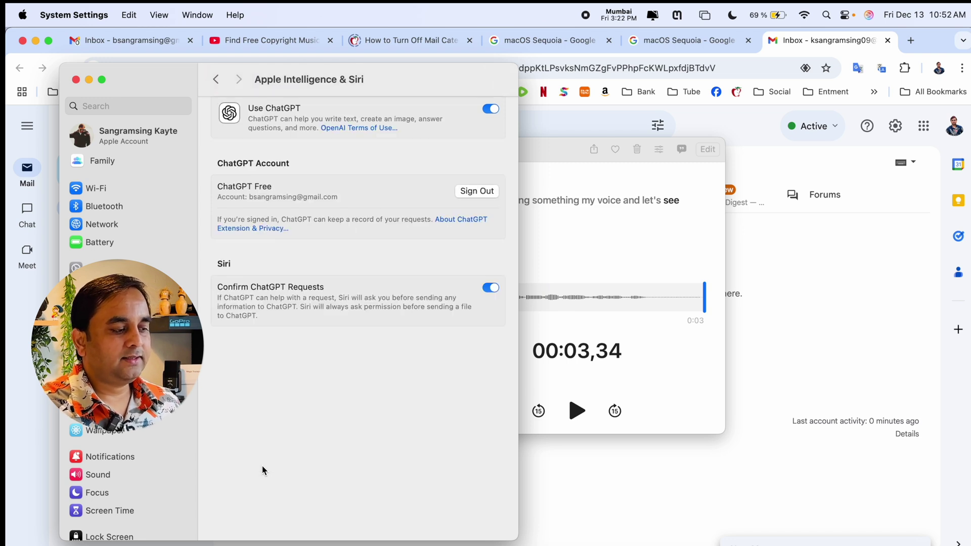